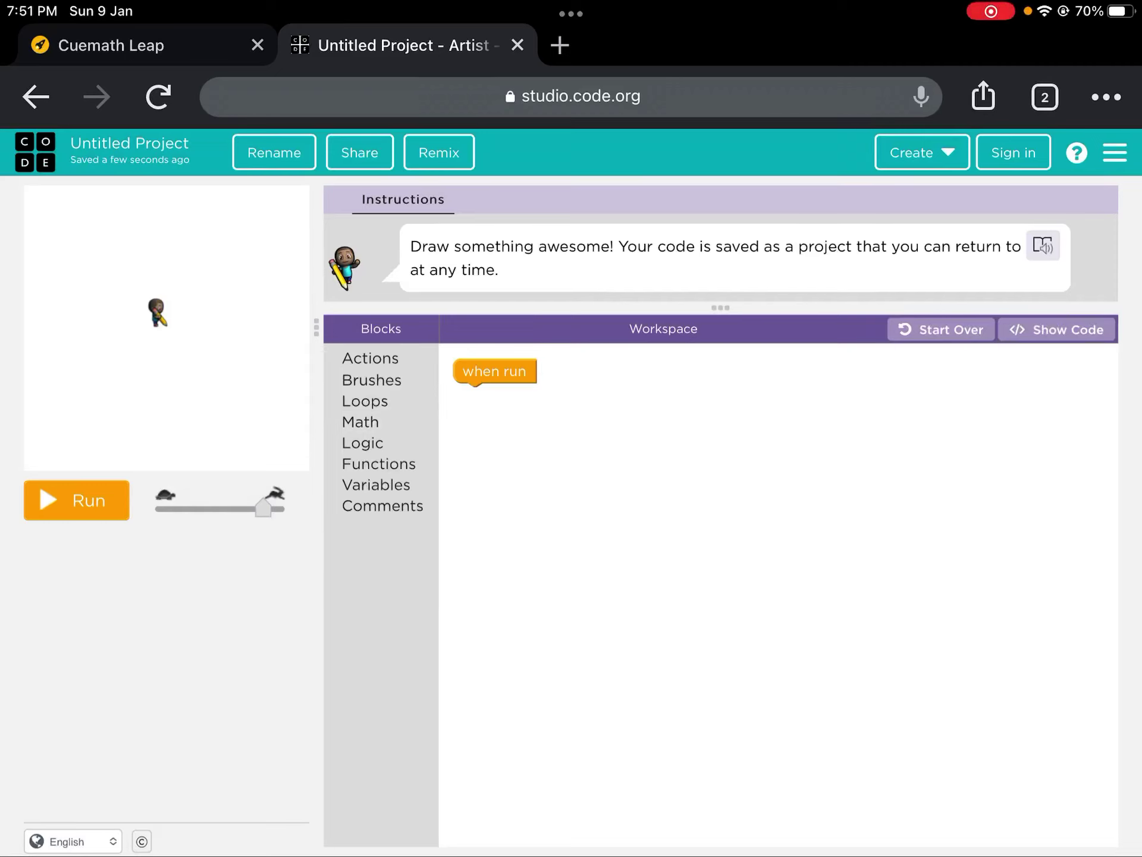
Rename the project from 'Untitled Project' to 'Rainbow square'
{"action": "left_click", "coordinate": [369, 358]}
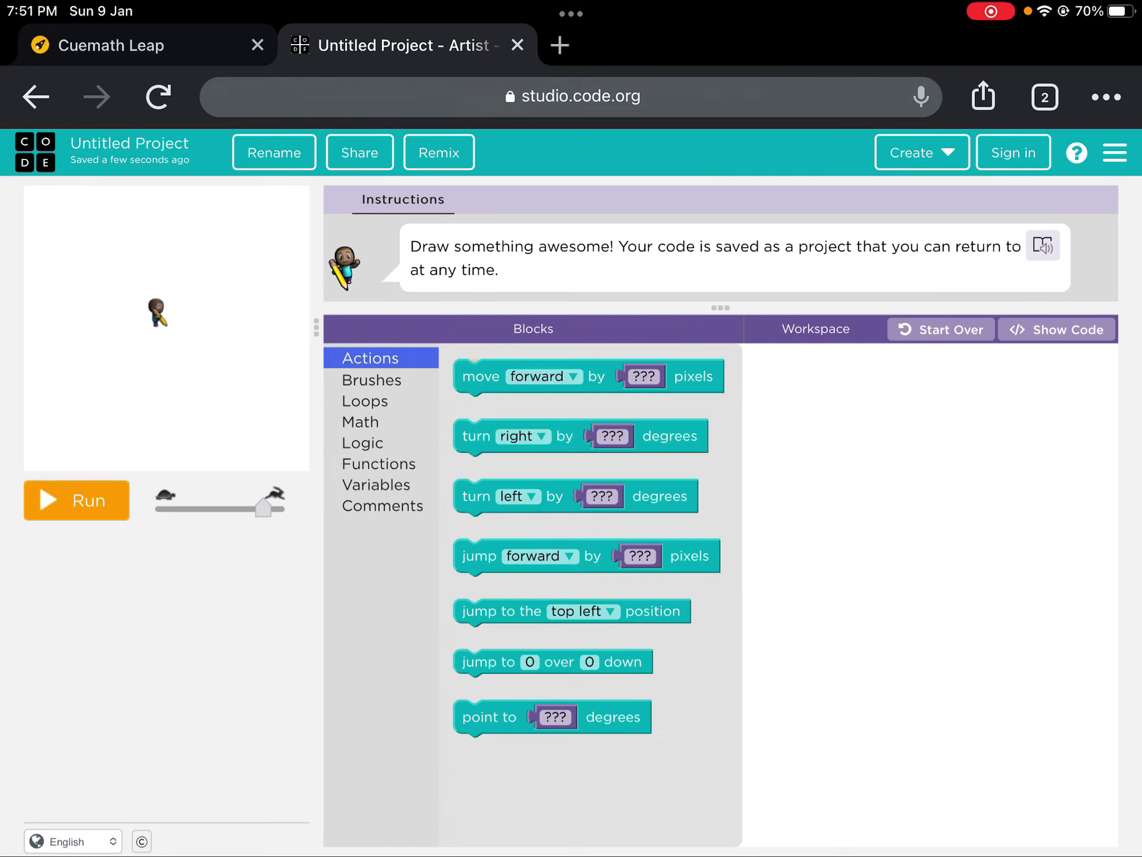
{"action": "left_click", "coordinate": [274, 152]}
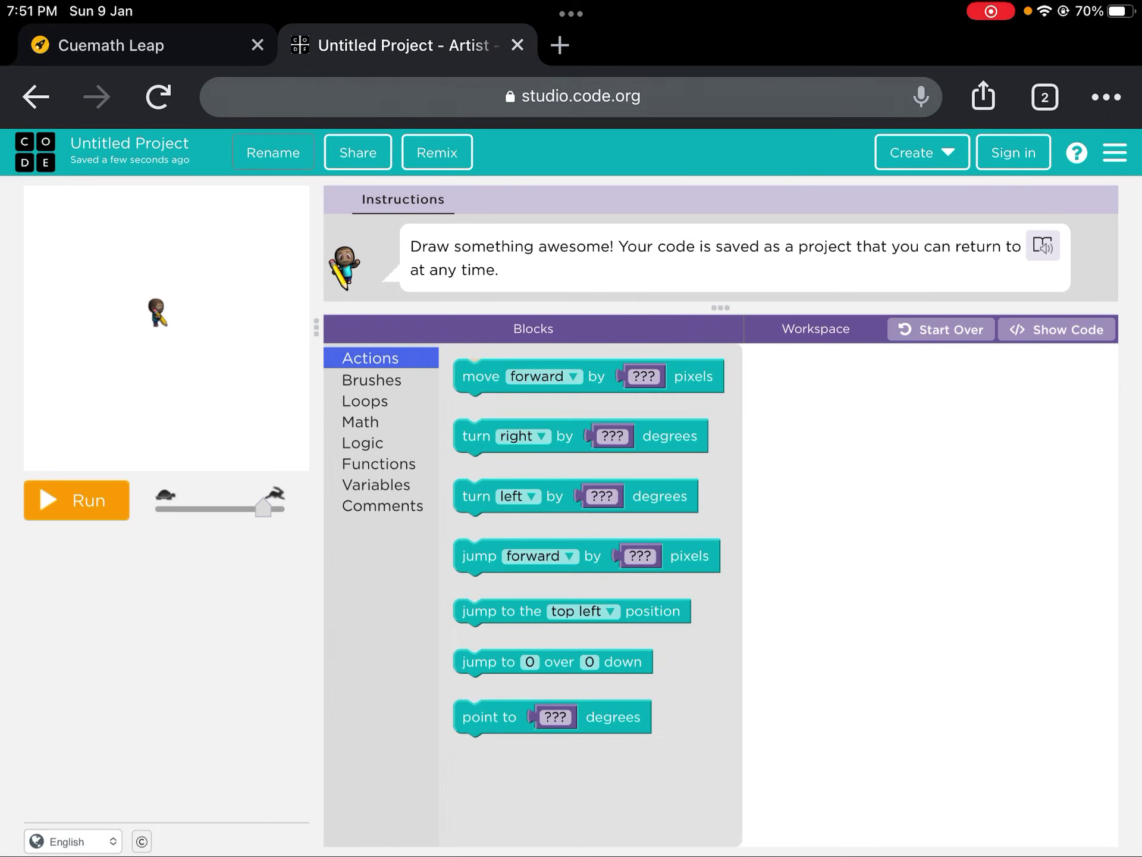
{"action": "left_click", "coordinate": [184, 149]}
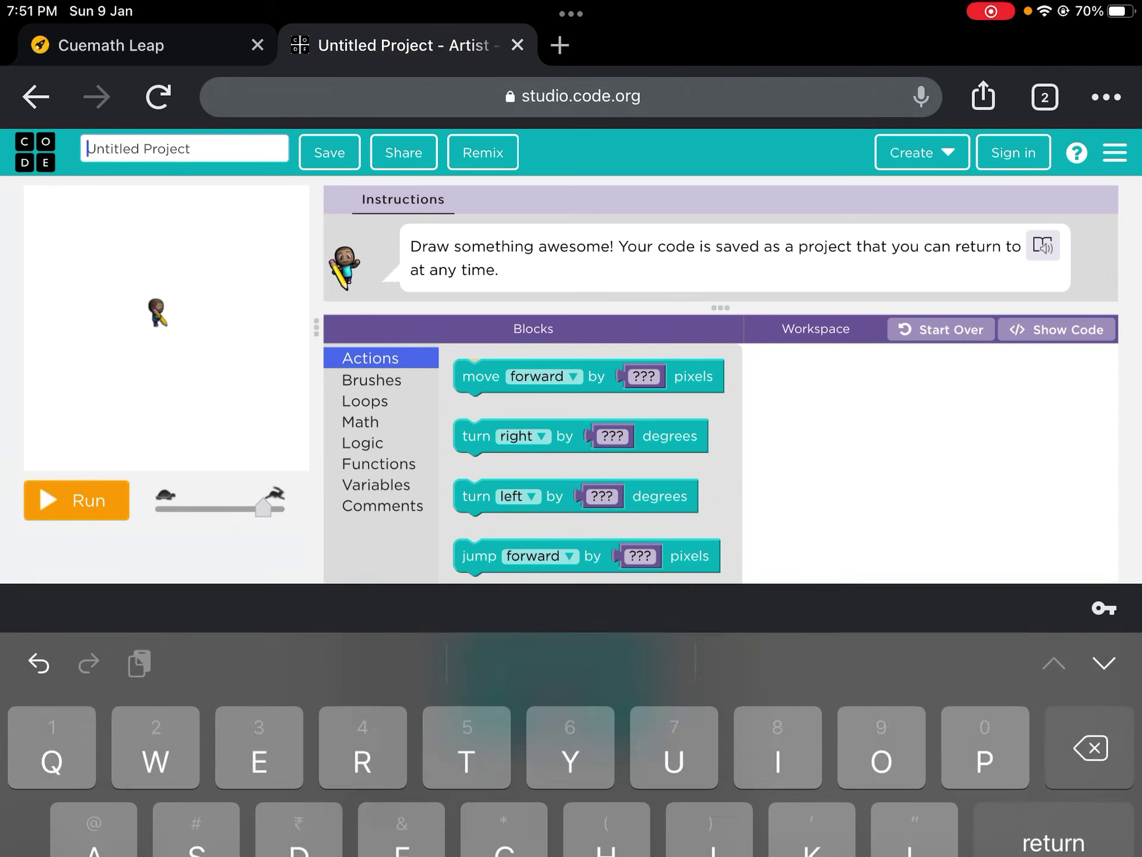
{"action": "key", "text": "BackSpace"}
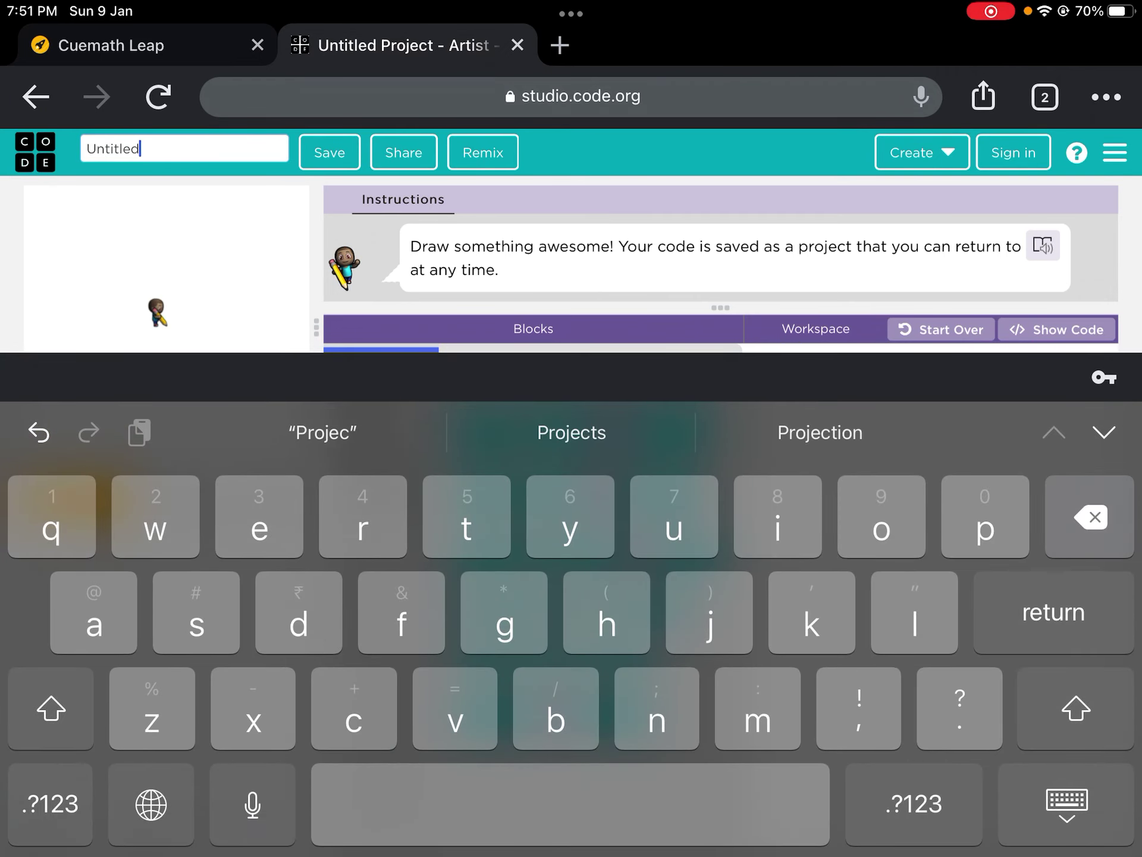
{"action": "key", "text": "BackSpace"}
{"action": "key", "text": "BackSpace"}
{"action": "key", "text": "BackSpace"}
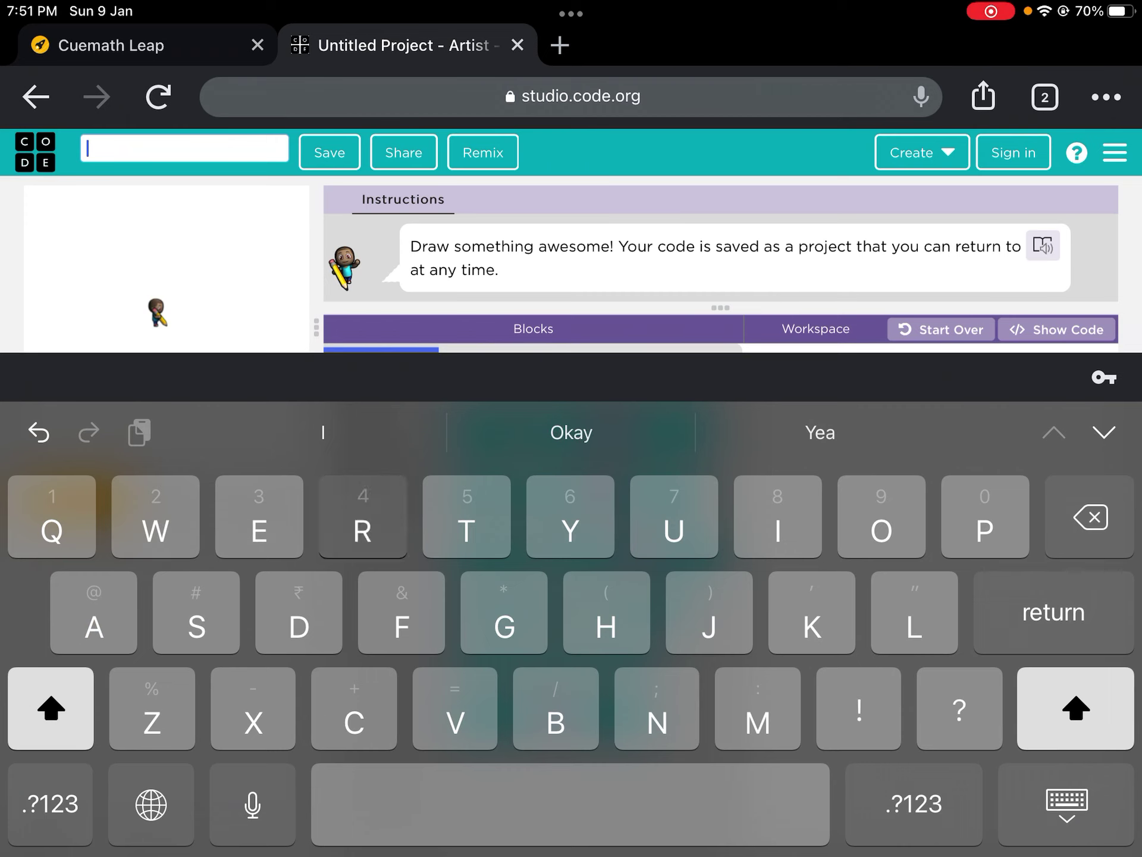
{"action": "type", "text": "Rainbo"}
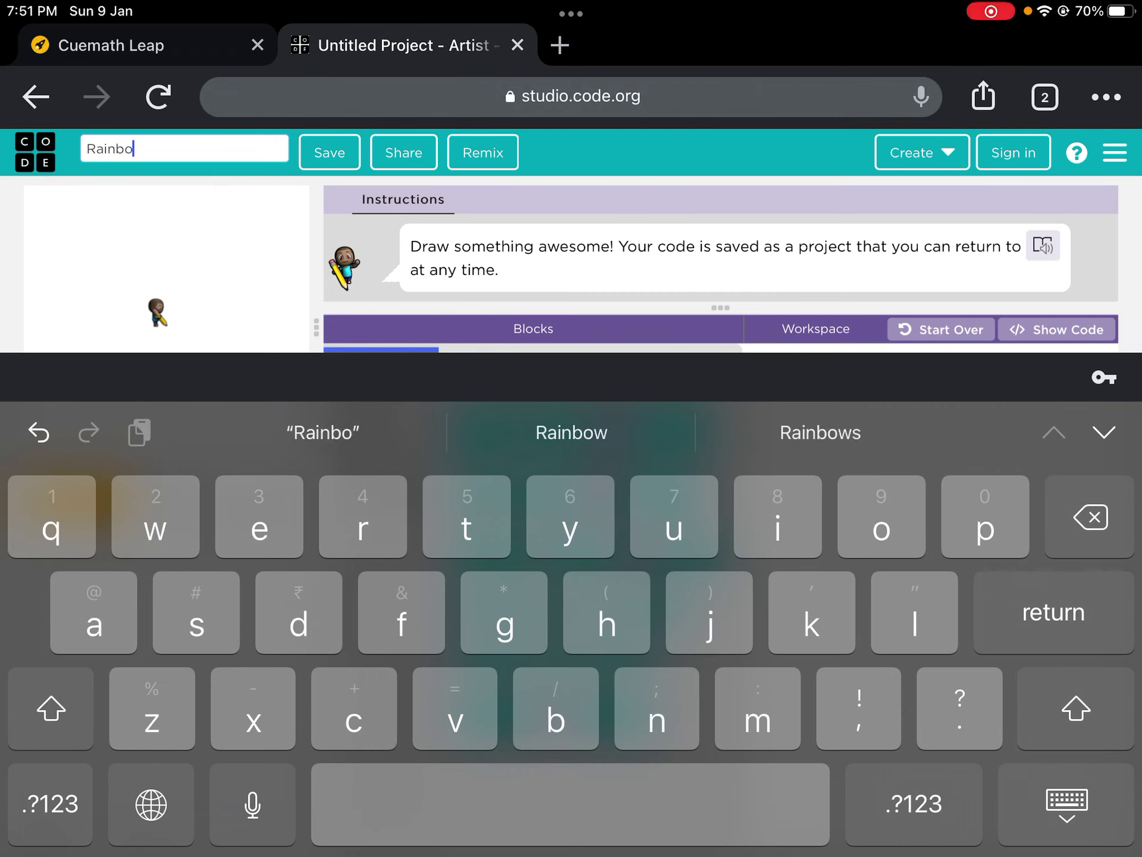
{"action": "type", "text": "w square"}
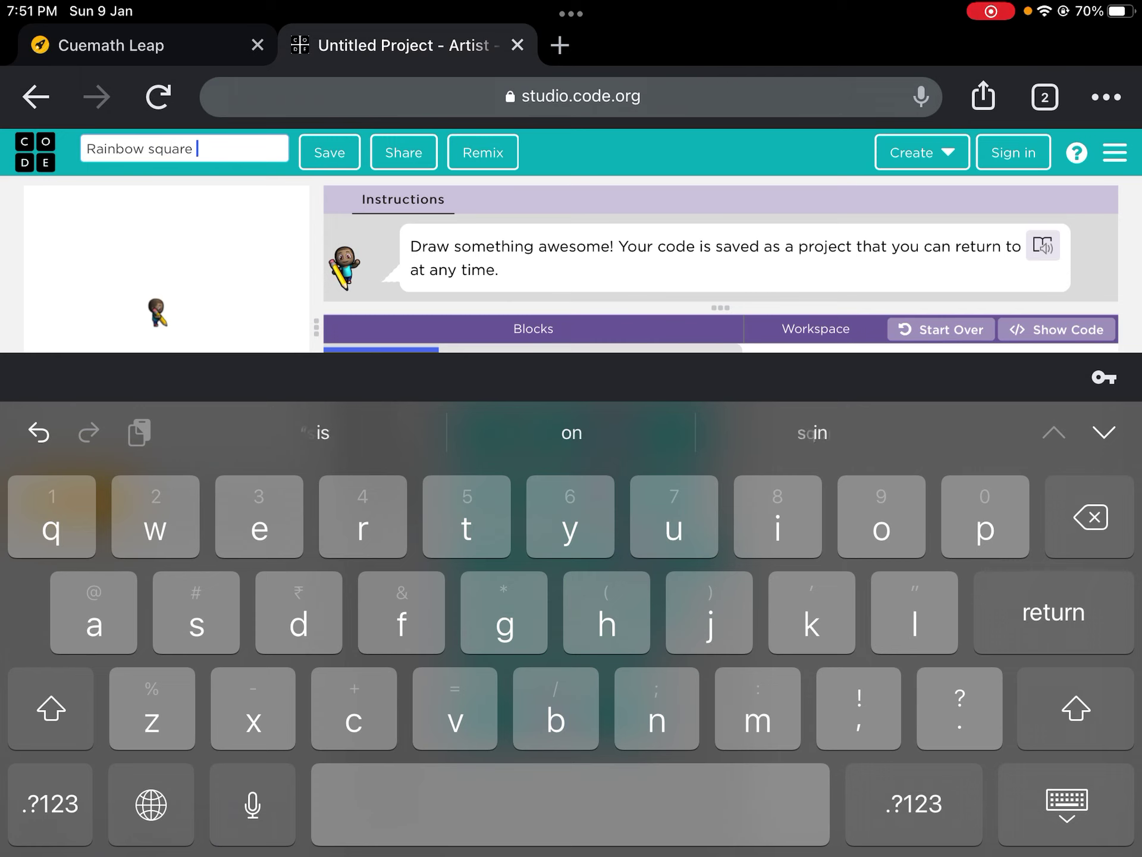
{"action": "key", "text": "Return"}
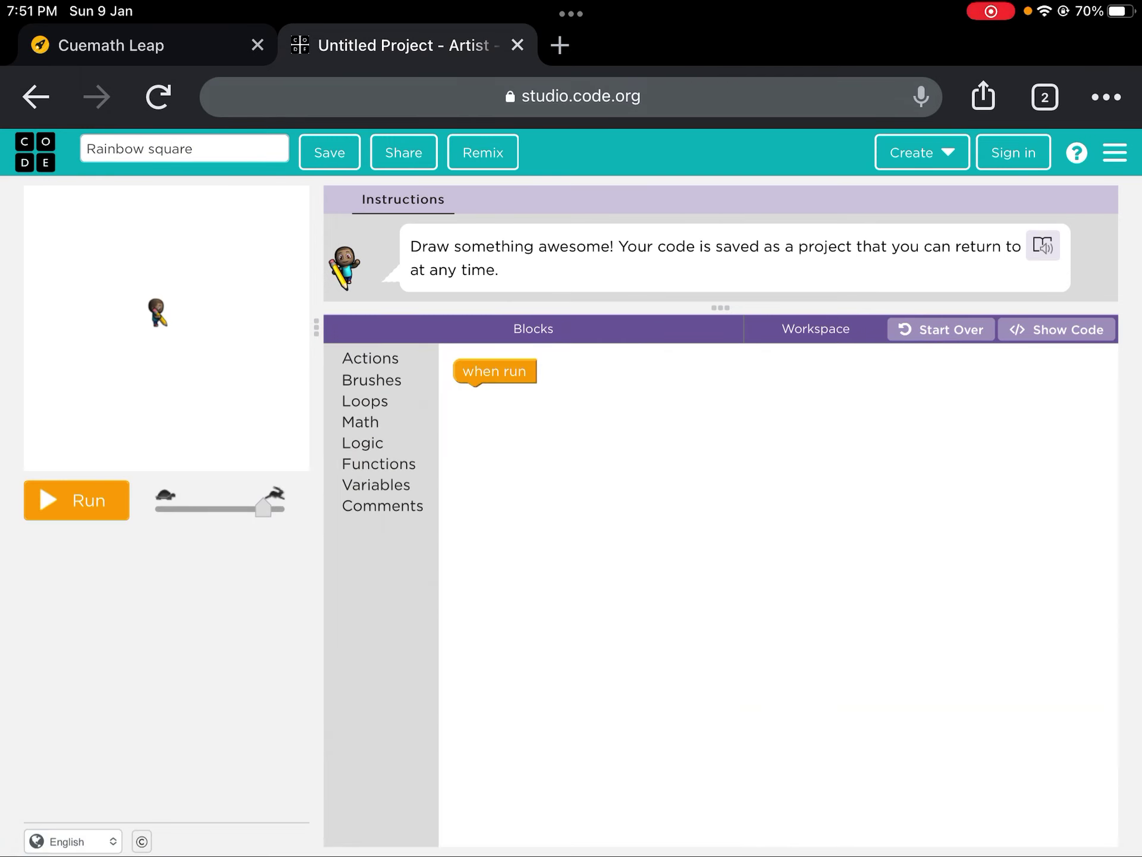
Attach move forward 100 and turn right 90 under the when run block
{"action": "left_click", "coordinate": [372, 380]}
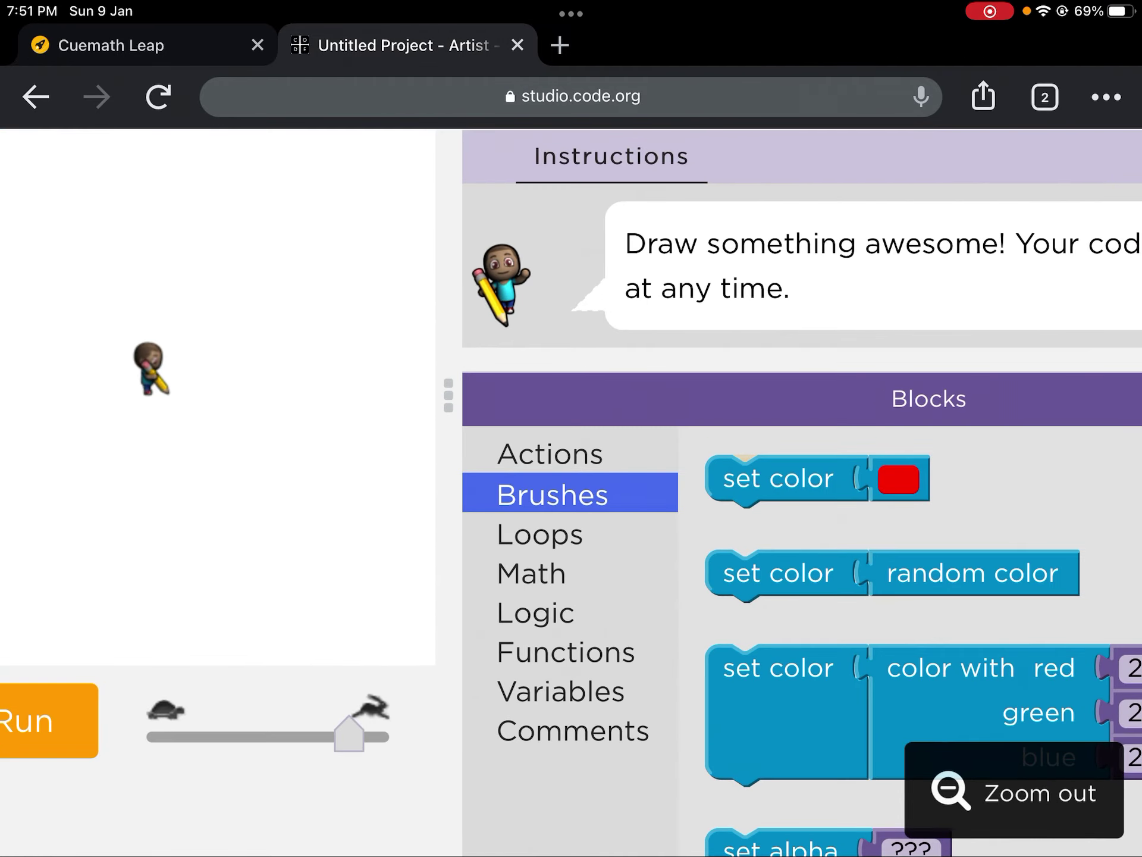
{"action": "left_click", "coordinate": [371, 358]}
{"action": "scroll", "coordinate": [571, 491], "scroll_direction": "down", "scroll_amount": 3}
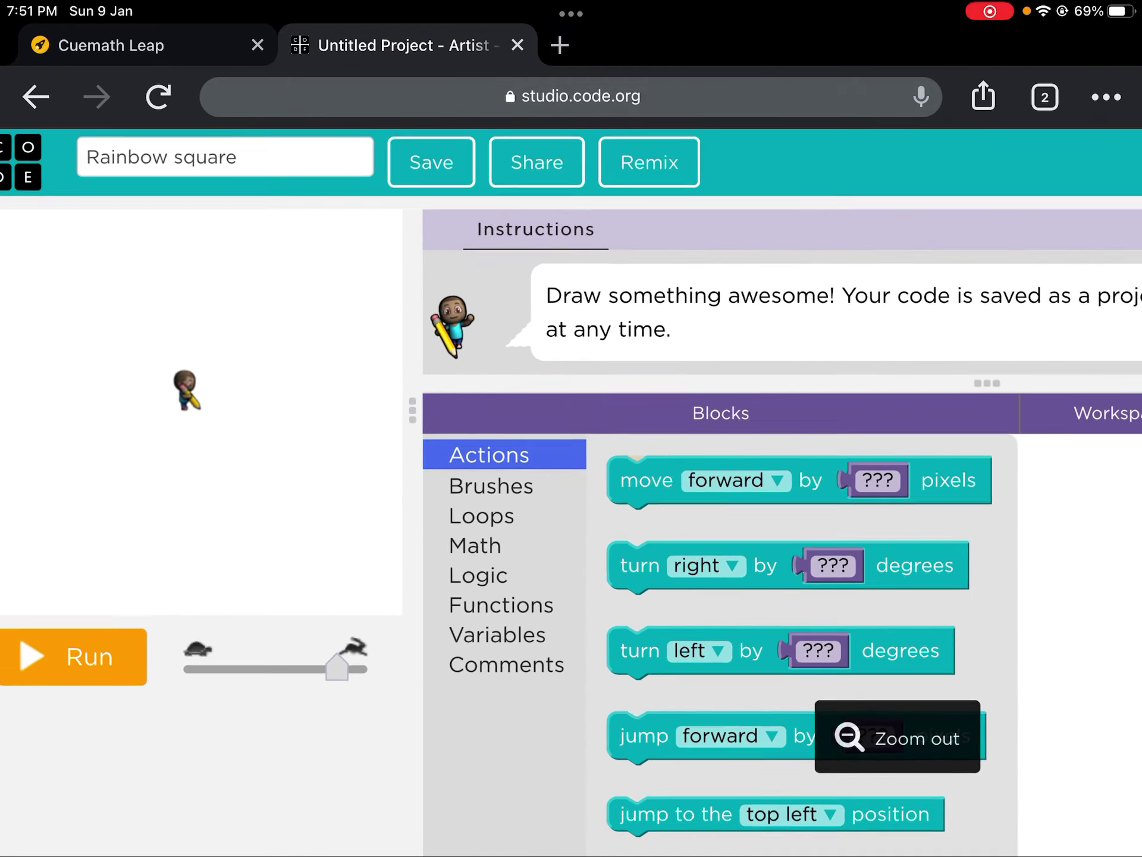
{"action": "scroll", "coordinate": [571, 491], "scroll_direction": "down", "scroll_amount": 3}
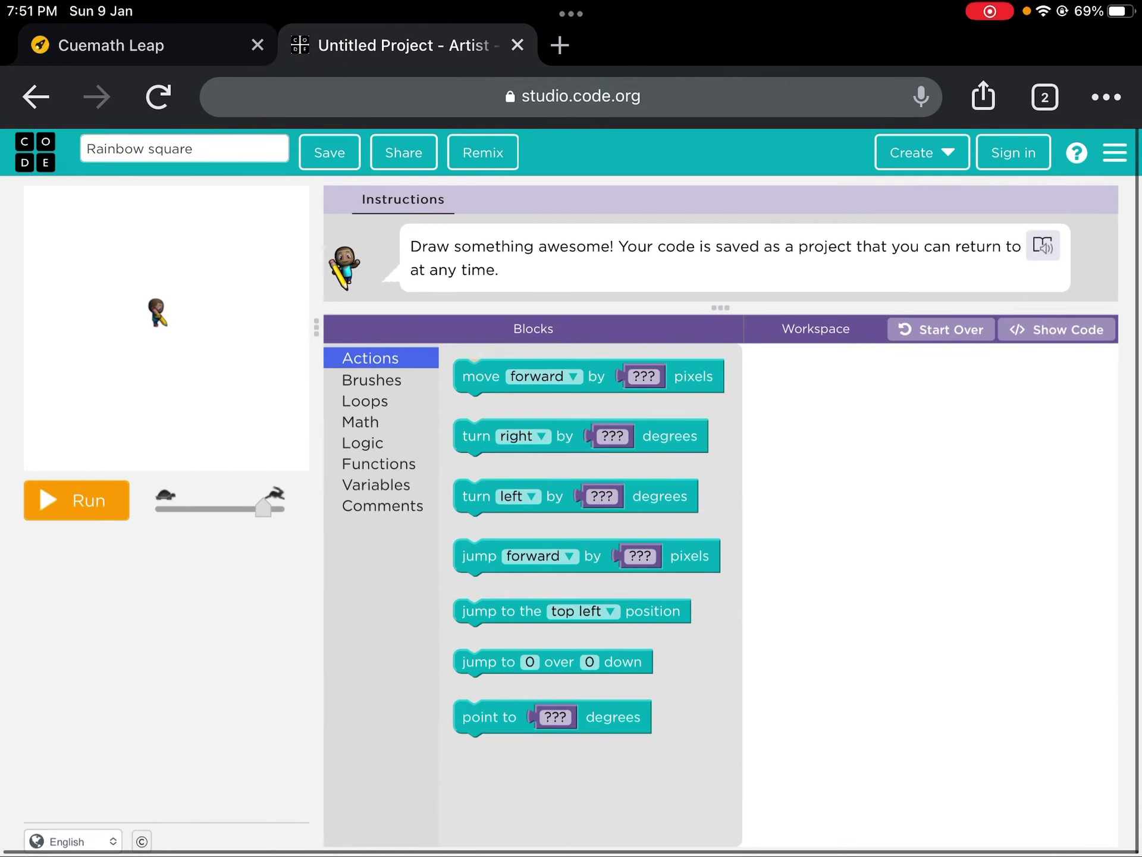
{"action": "left_click_drag", "start_coordinate": [481, 376], "coordinate": [482, 405]}
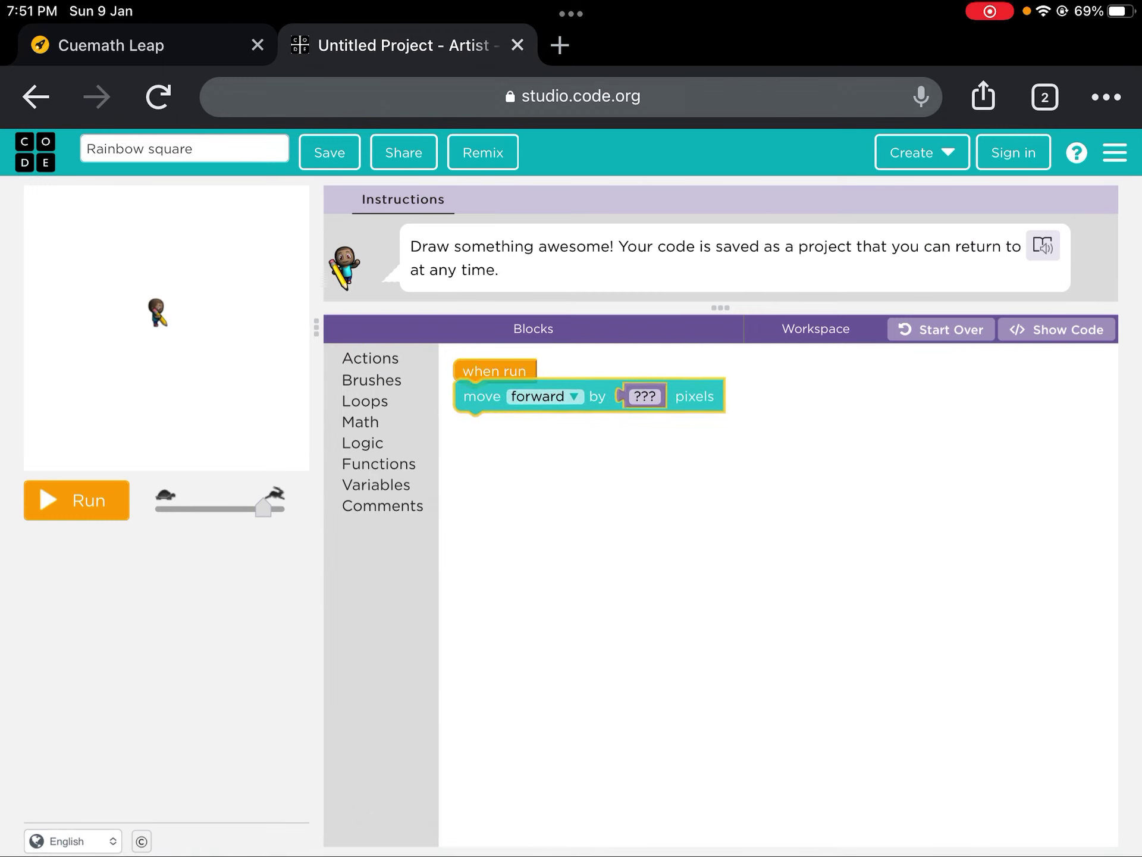
{"action": "left_click", "coordinate": [644, 400]}
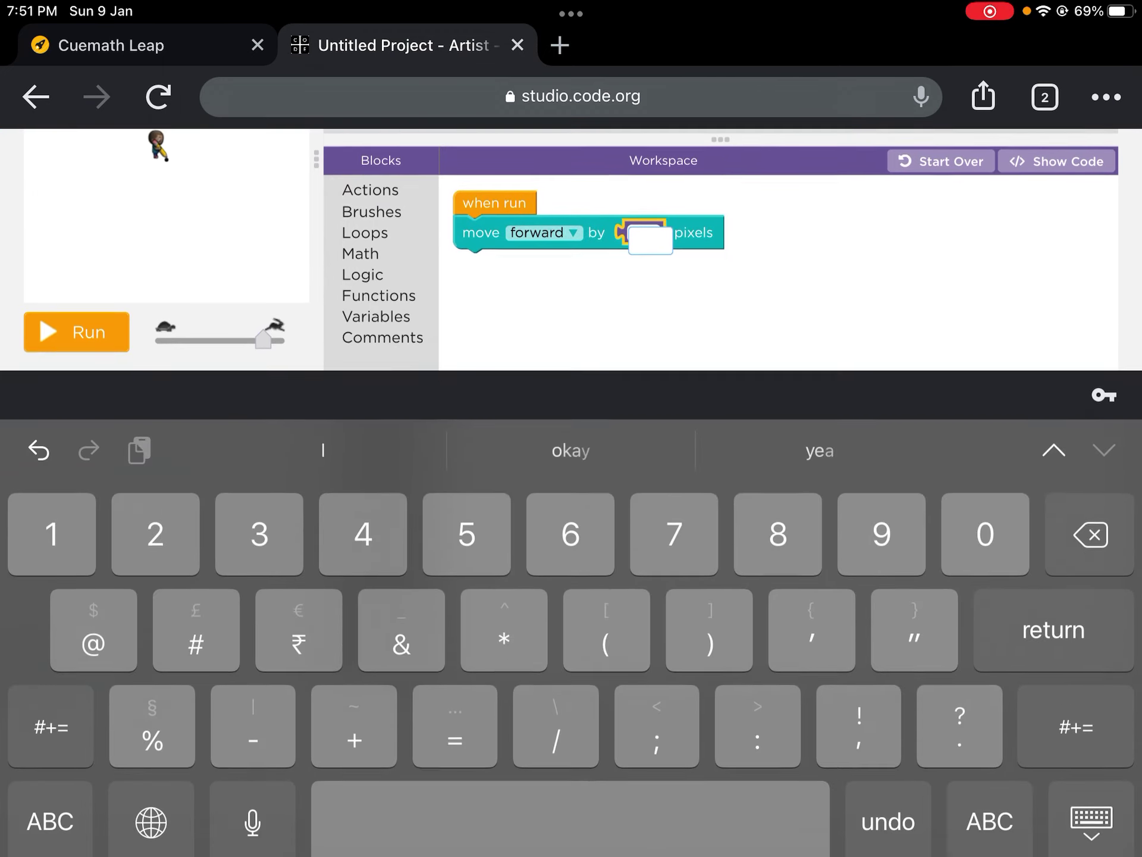
{"action": "type", "text": "100"}
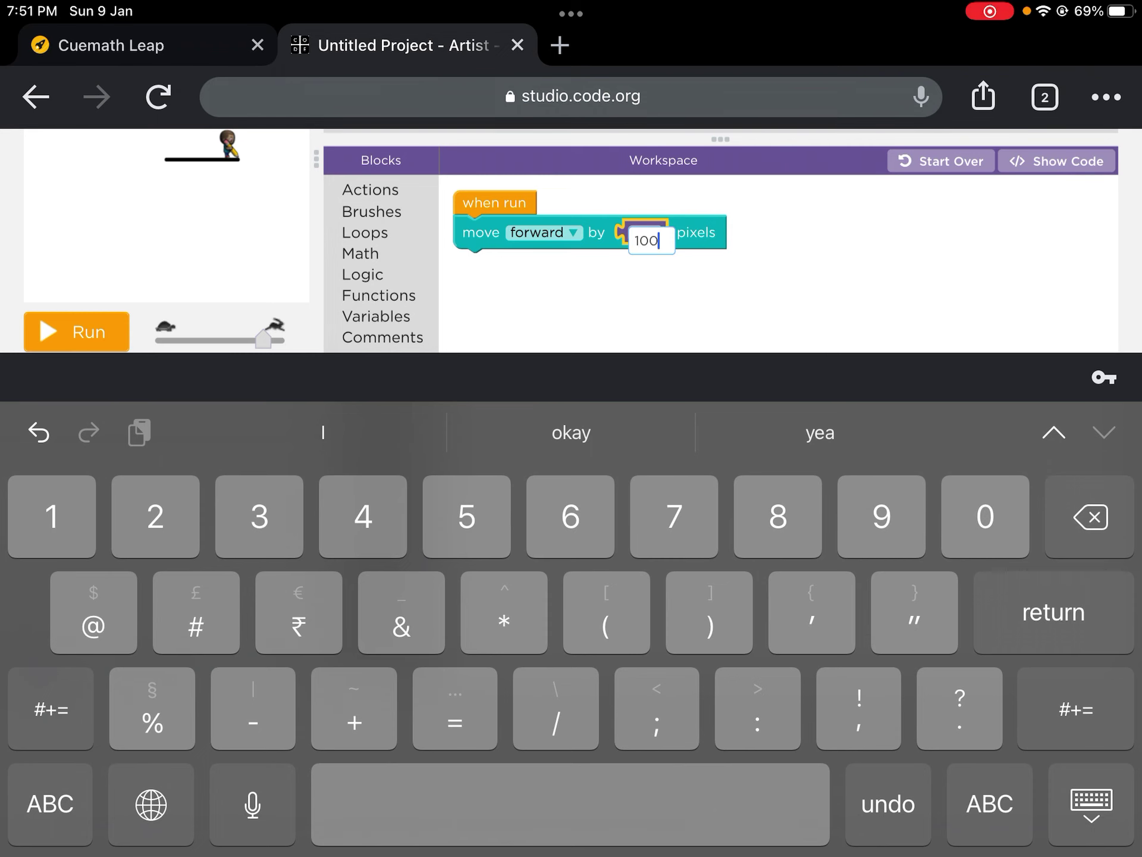
{"action": "left_click", "coordinate": [1091, 803]}
{"action": "left_click", "coordinate": [370, 358]}
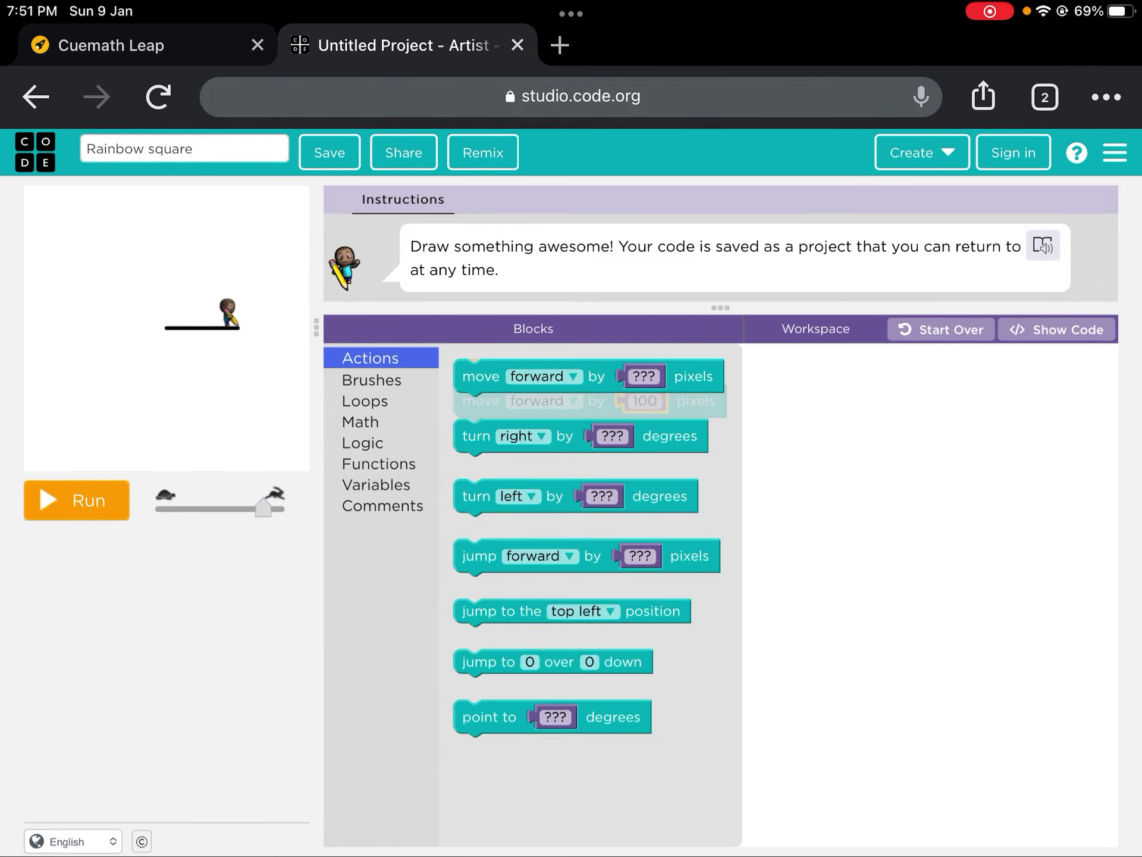
{"action": "left_click_drag", "start_coordinate": [478, 436], "coordinate": [500, 444]}
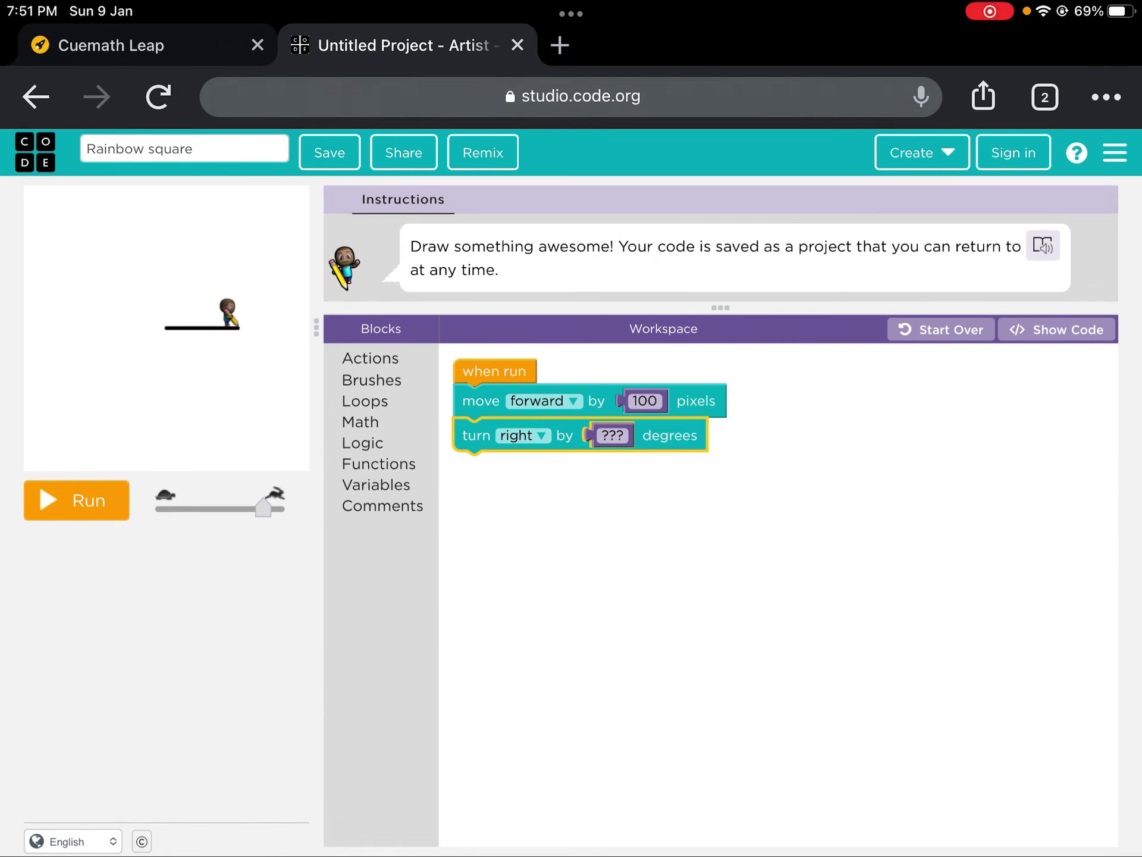
{"action": "left_click", "coordinate": [613, 434]}
{"action": "type", "text": "90"}
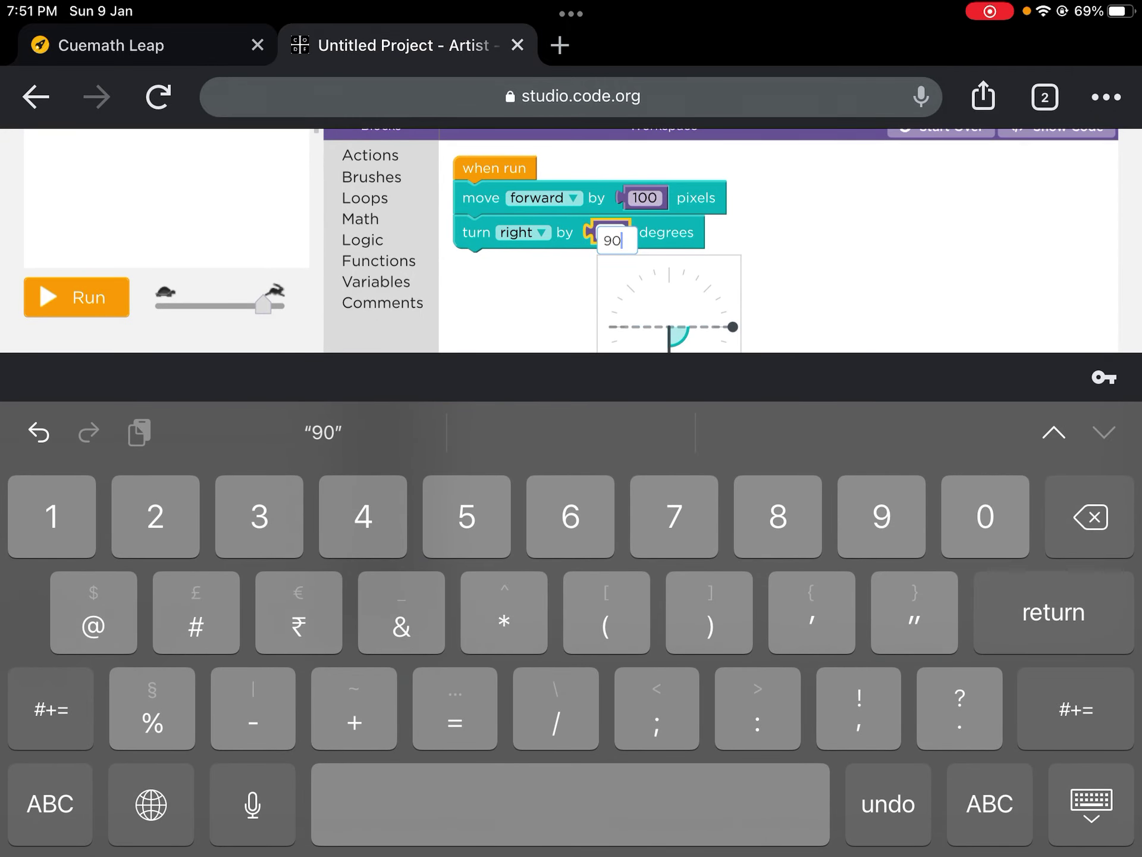
{"action": "key", "text": "Return"}
Add a second move forward 100 followed by a second turn right 90
{"action": "left_click", "coordinate": [369, 358]}
{"action": "left_click_drag", "start_coordinate": [480, 376], "coordinate": [481, 470]}
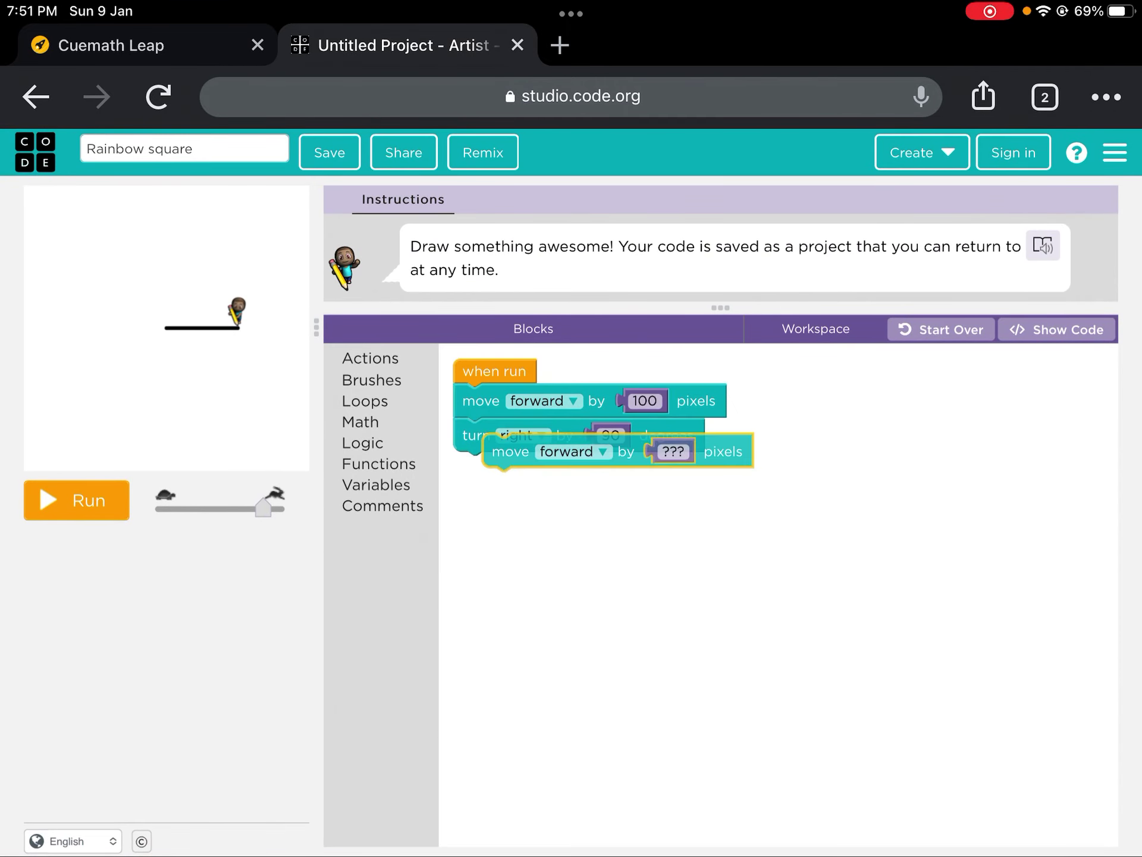
{"action": "left_click", "coordinate": [642, 469]}
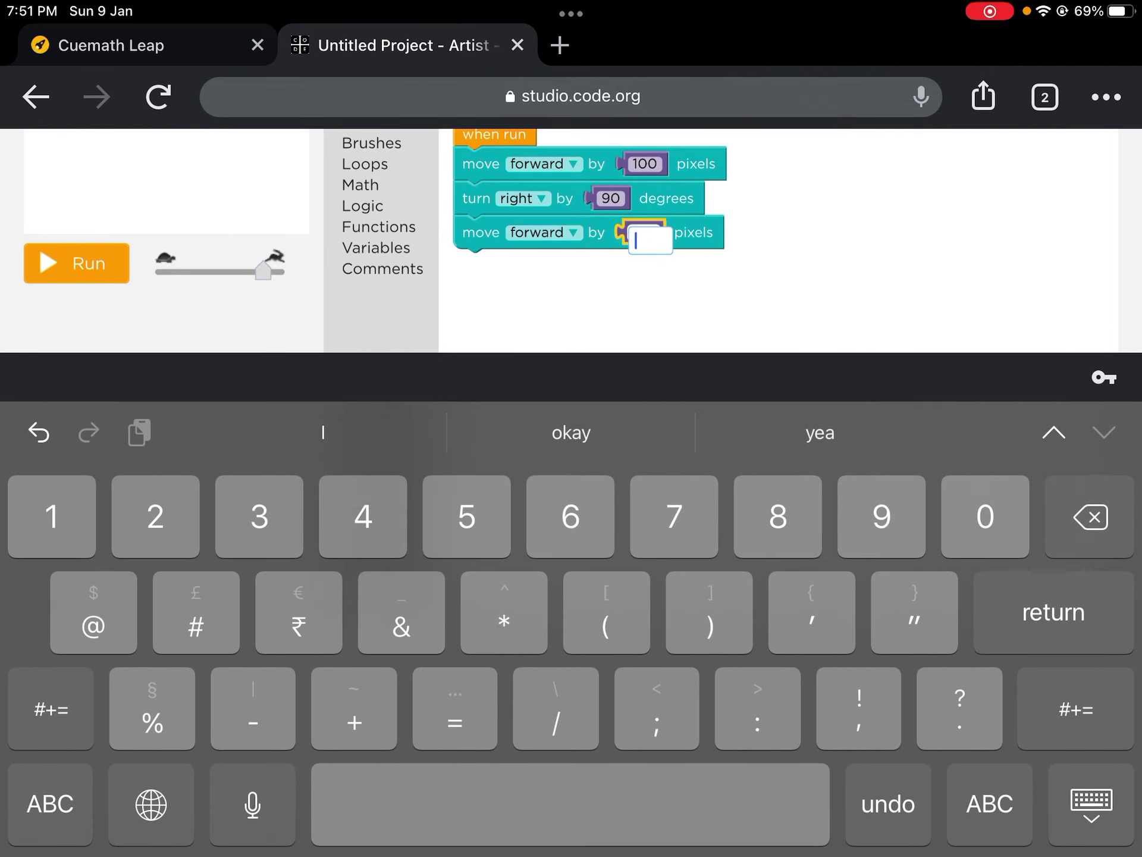
{"action": "type", "text": "100"}
{"action": "key", "text": "Return"}
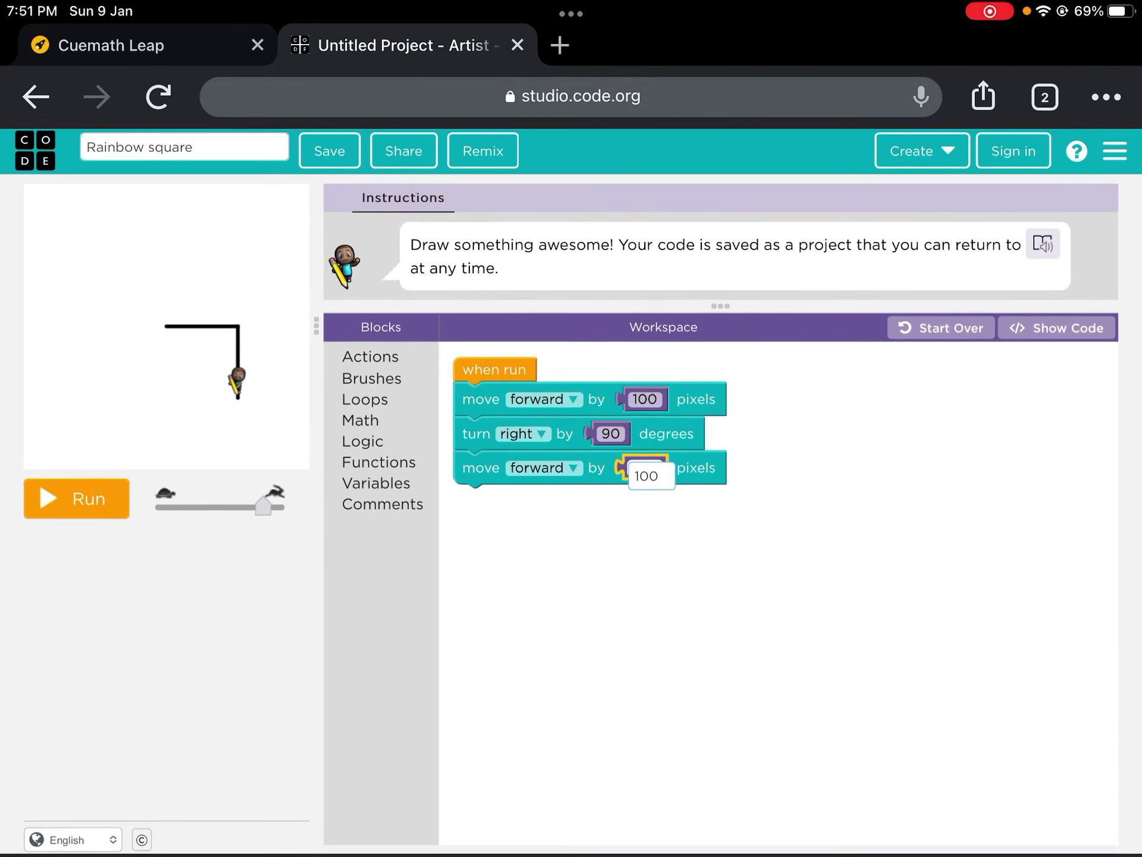
{"action": "left_click", "coordinate": [371, 379]}
{"action": "left_click", "coordinate": [371, 358]}
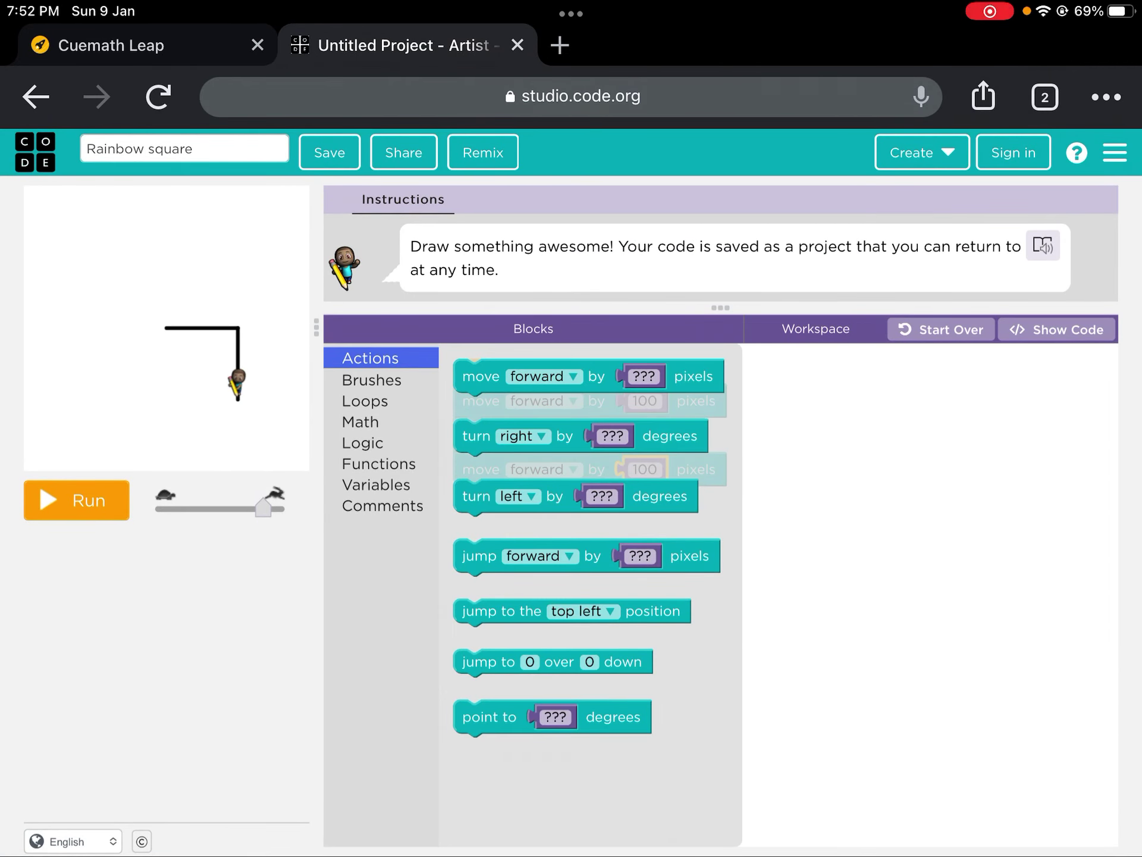
{"action": "left_click_drag", "start_coordinate": [477, 435], "coordinate": [482, 505]}
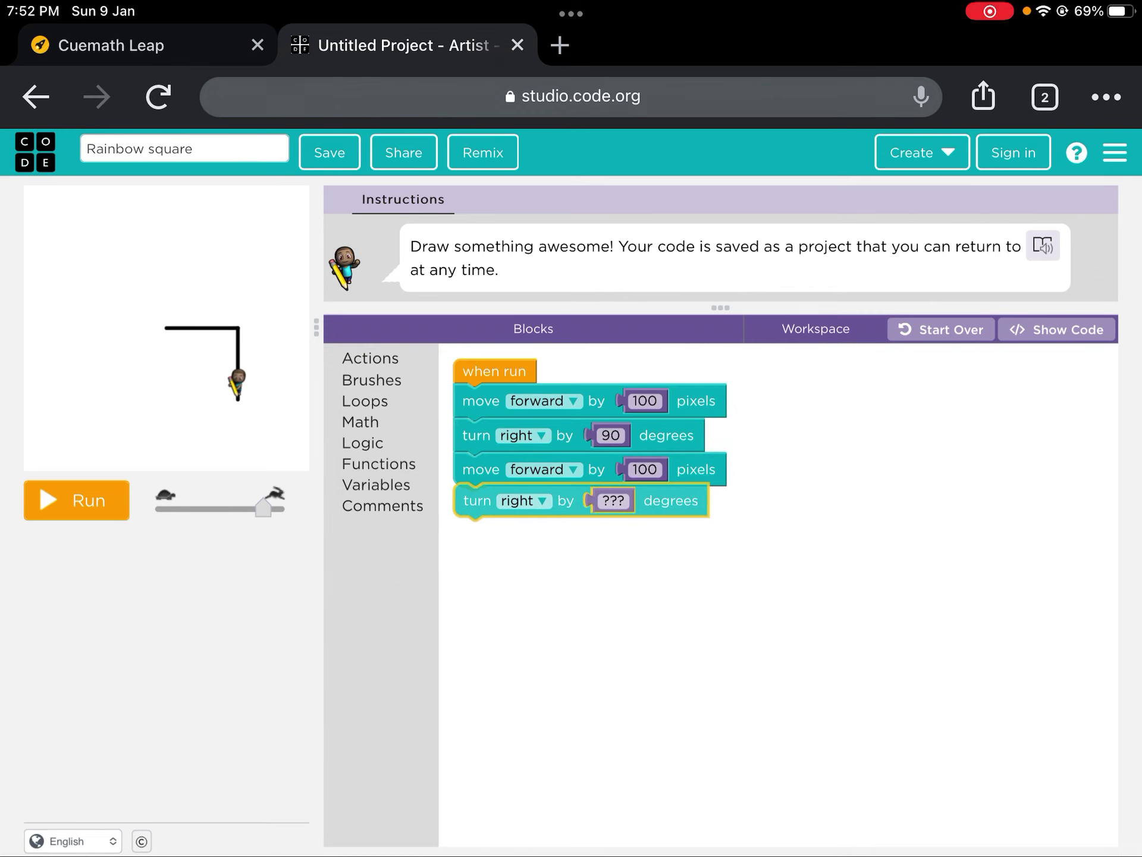
{"action": "left_click", "coordinate": [613, 504]}
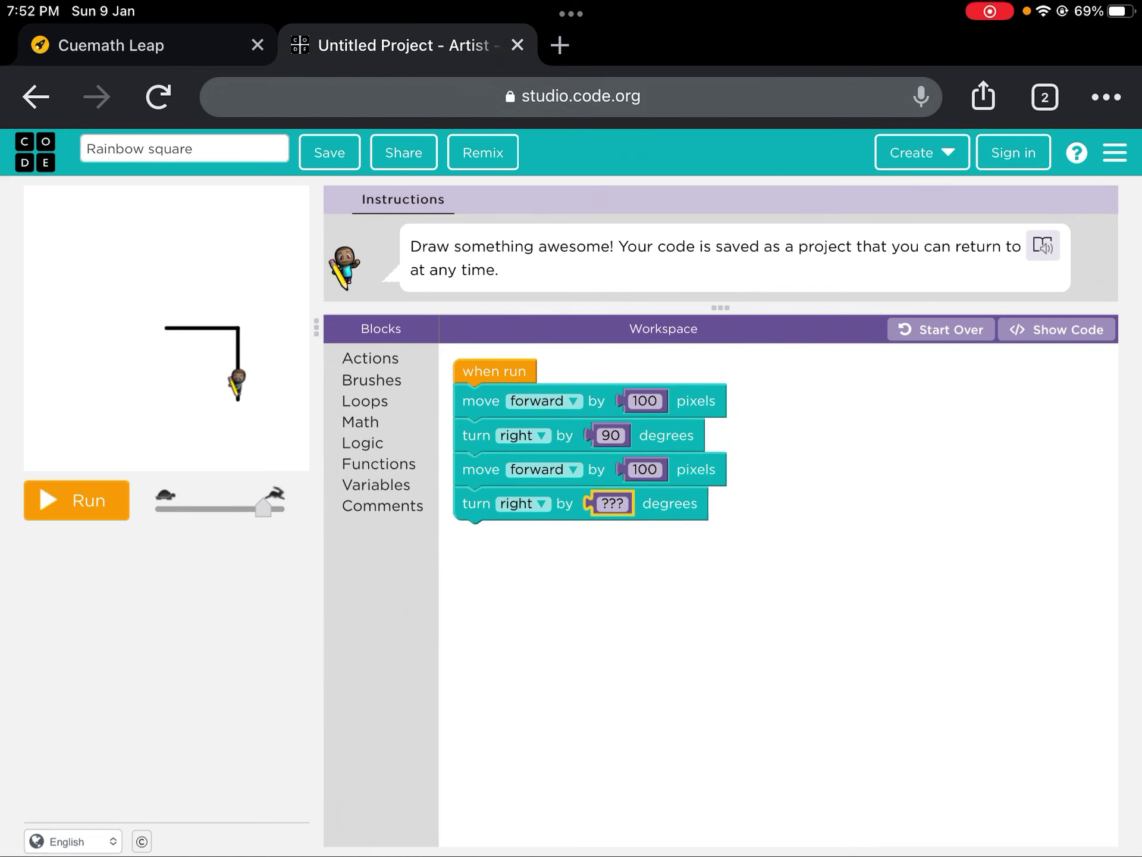
{"action": "type", "text": "90"}
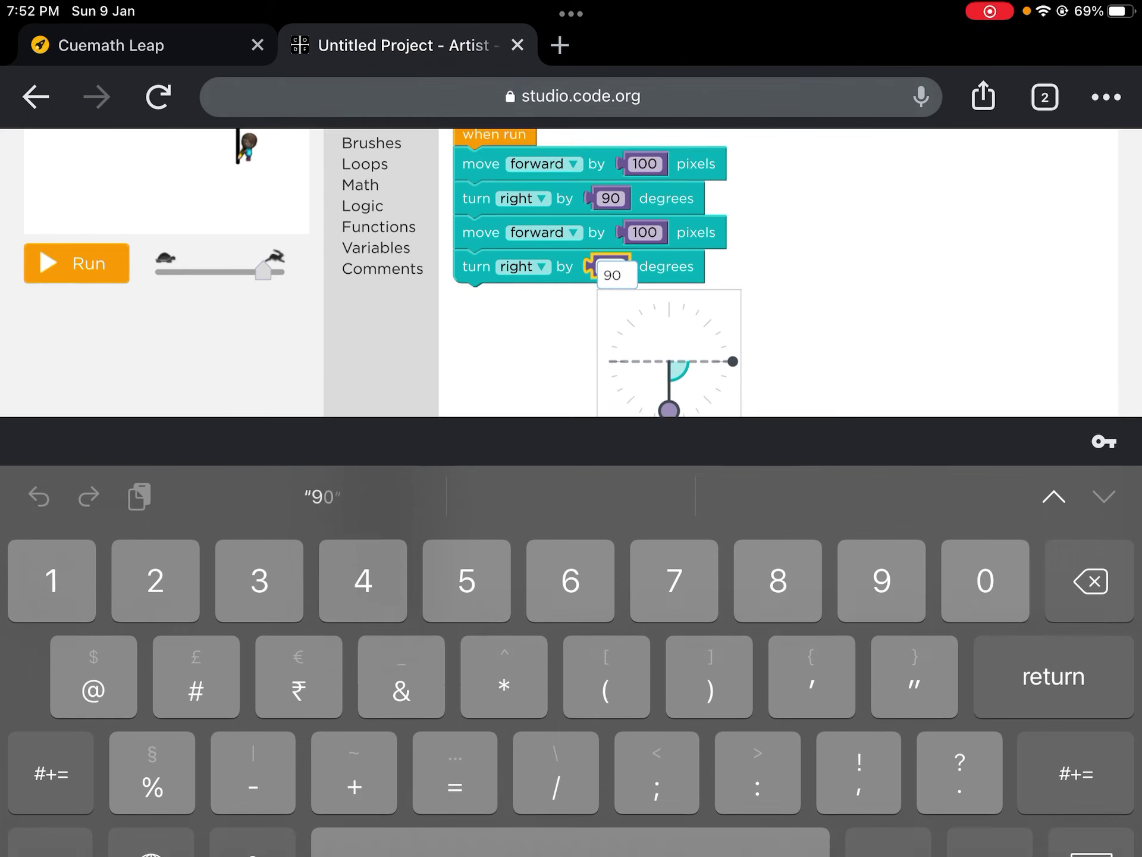
{"action": "key", "text": "Return"}
Add a third move forward 100 and a third turn right 90, fixing a mistyped distance
{"action": "left_click", "coordinate": [370, 357]}
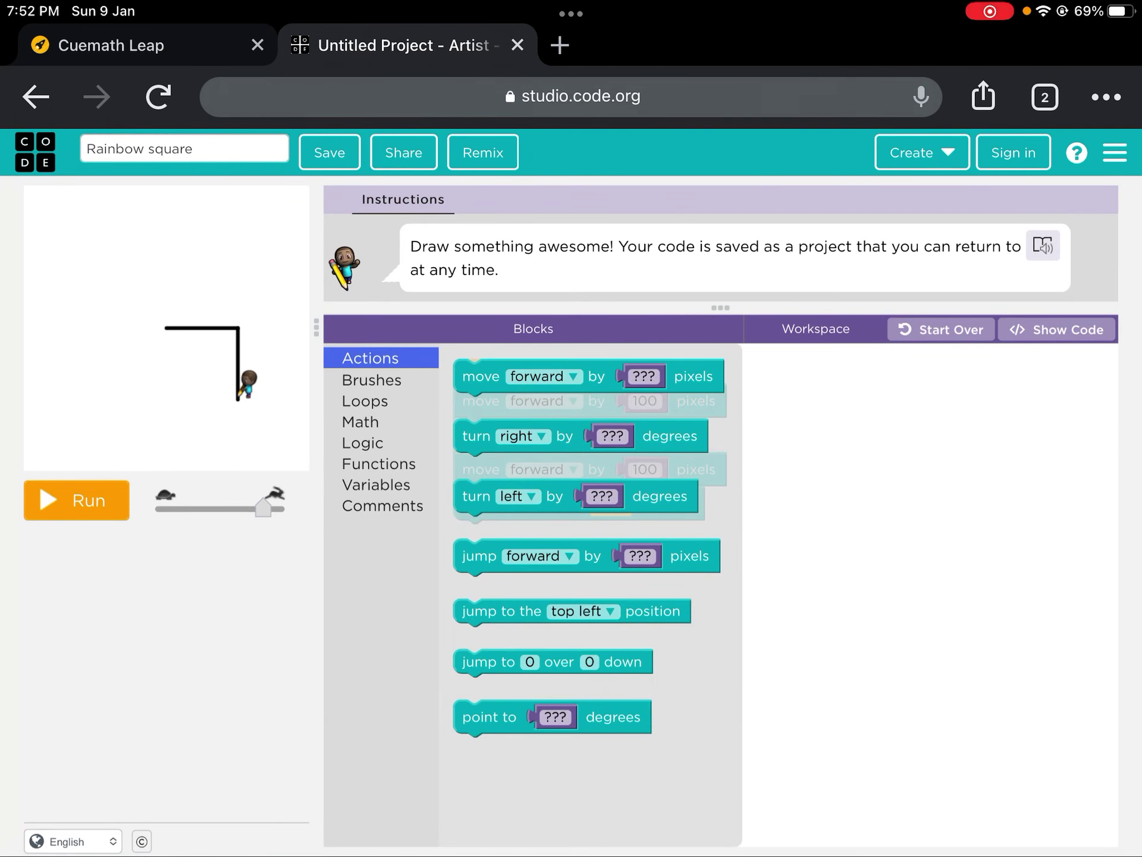
{"action": "left_click_drag", "start_coordinate": [482, 375], "coordinate": [482, 537]}
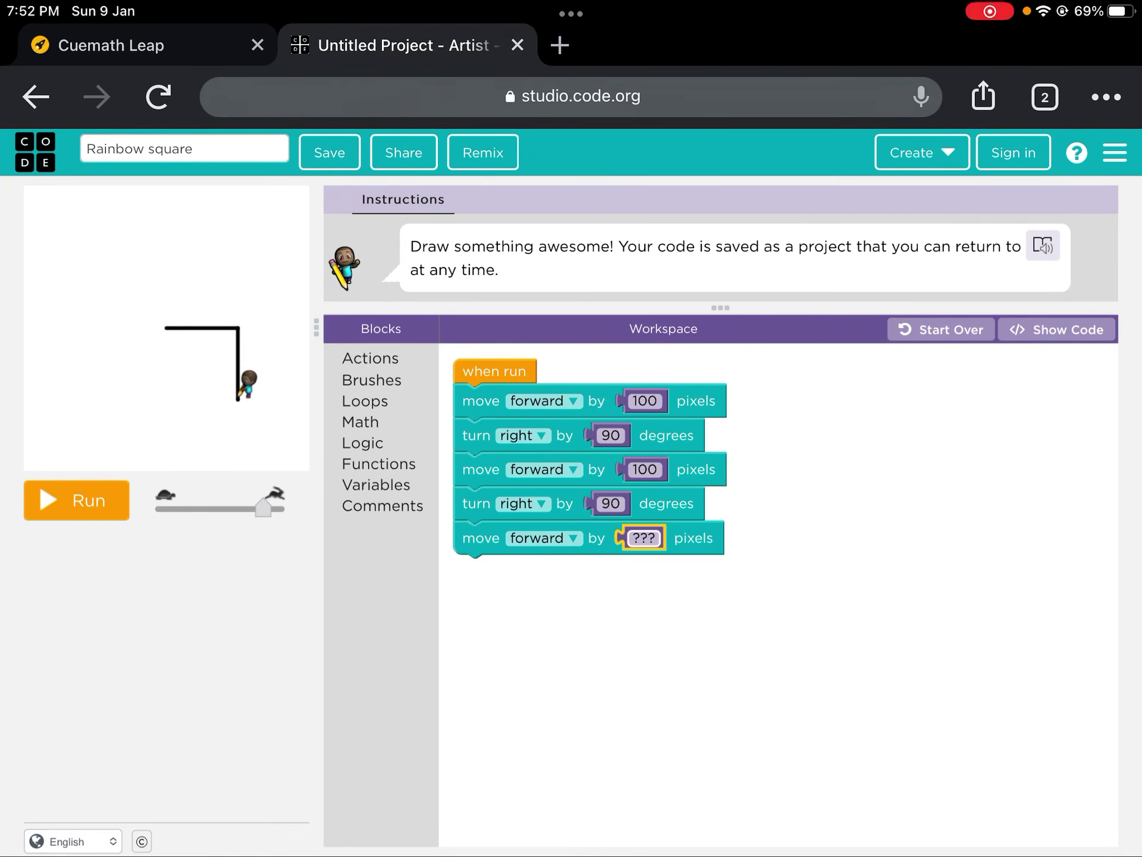
{"action": "left_click", "coordinate": [643, 537]}
{"action": "type", "text": "109"}
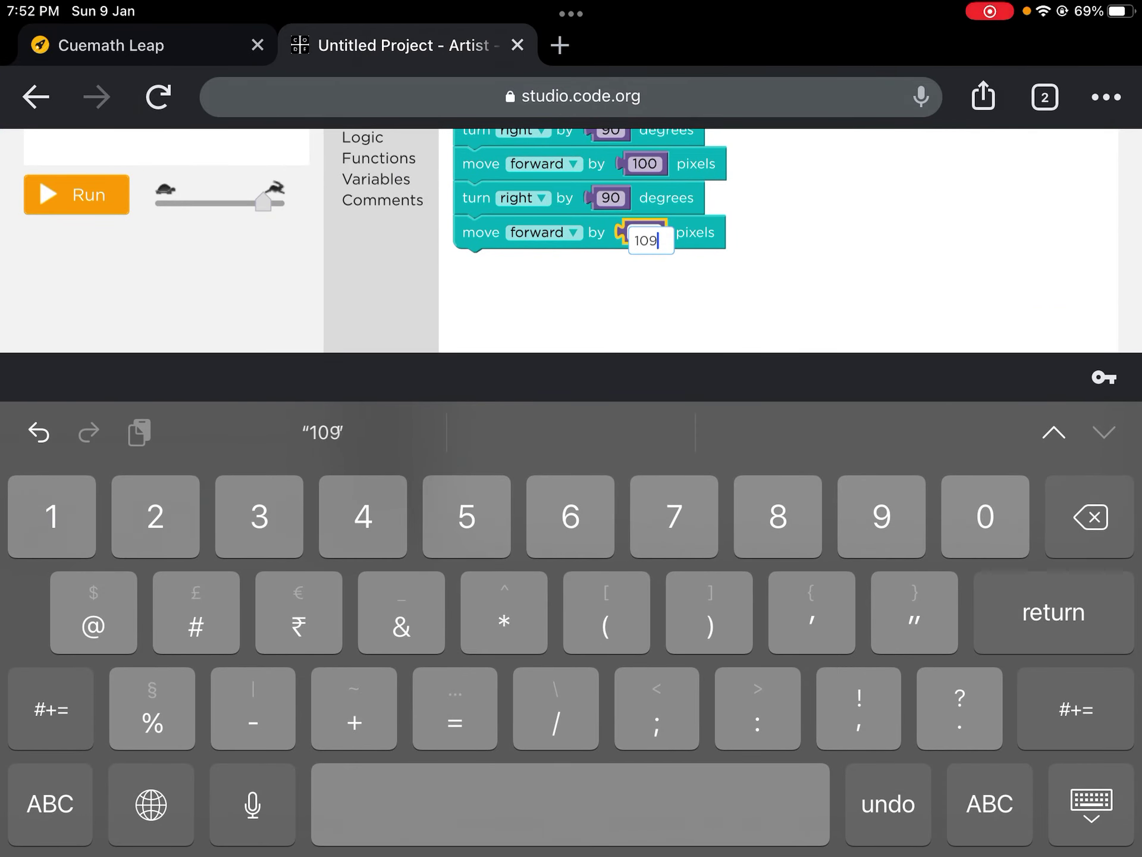
{"action": "key", "text": "BackSpace"}
{"action": "type", "text": "0"}
{"action": "key", "text": "Return"}
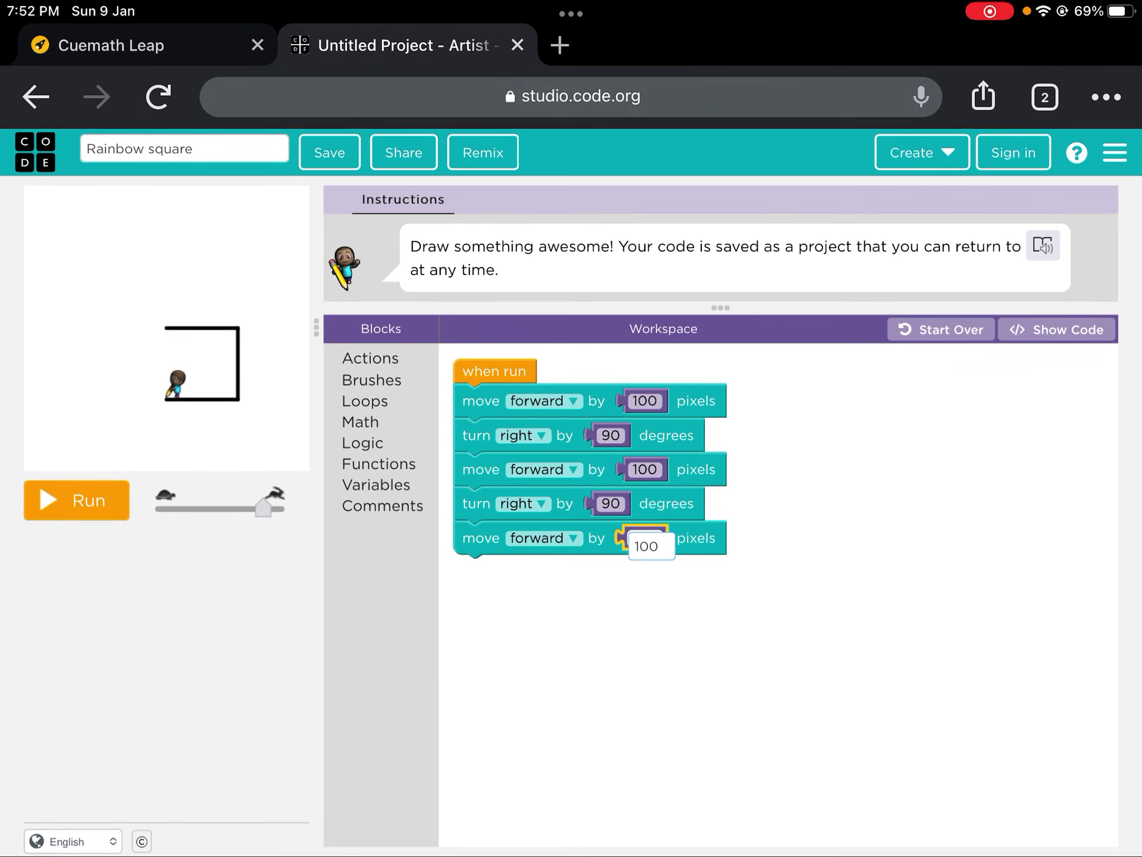
{"action": "left_click", "coordinate": [371, 357]}
{"action": "left_click_drag", "start_coordinate": [482, 436], "coordinate": [500, 571]}
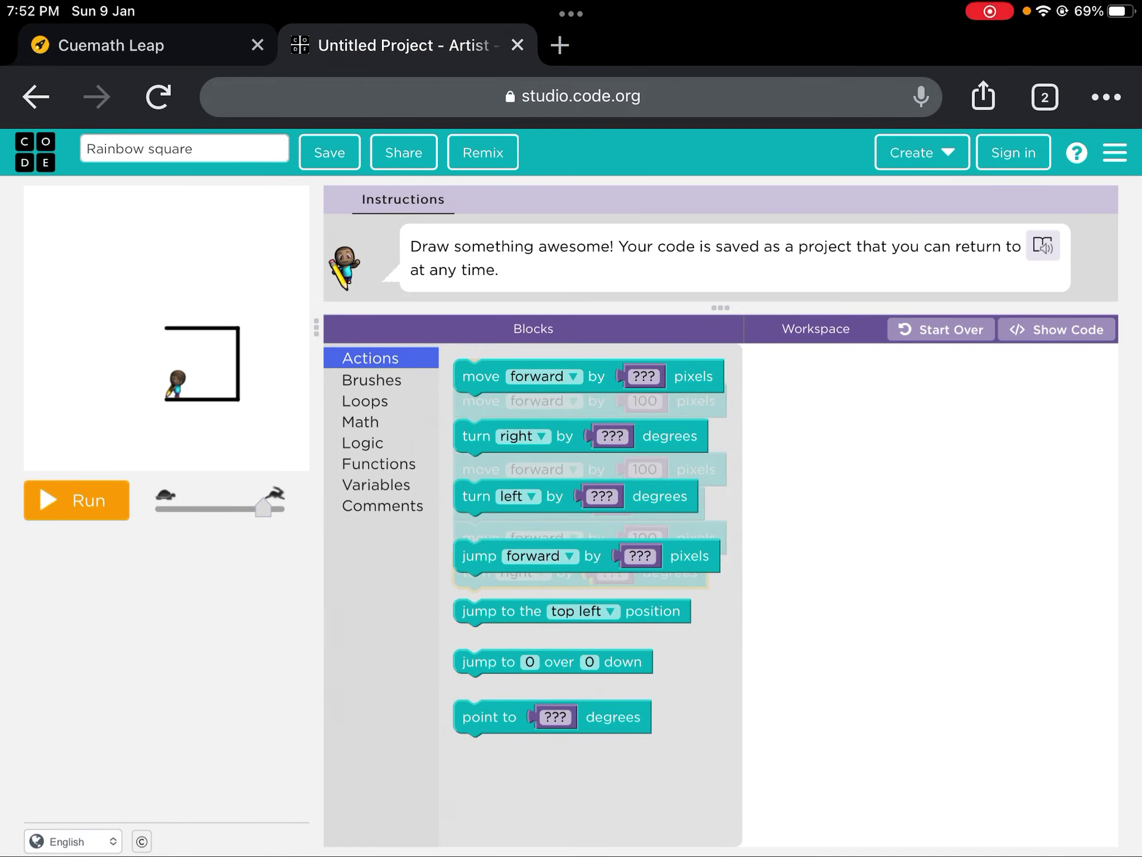
{"action": "left_click", "coordinate": [609, 571]}
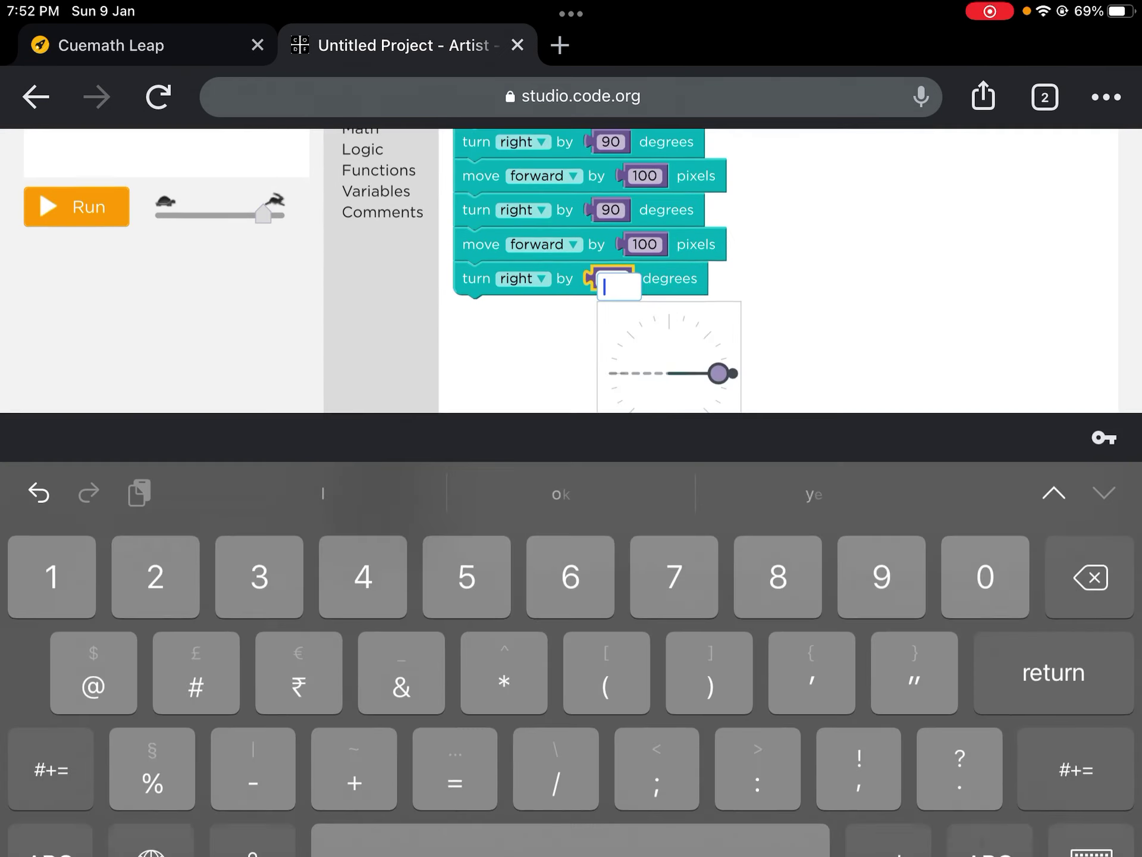
{"action": "type", "text": "90"}
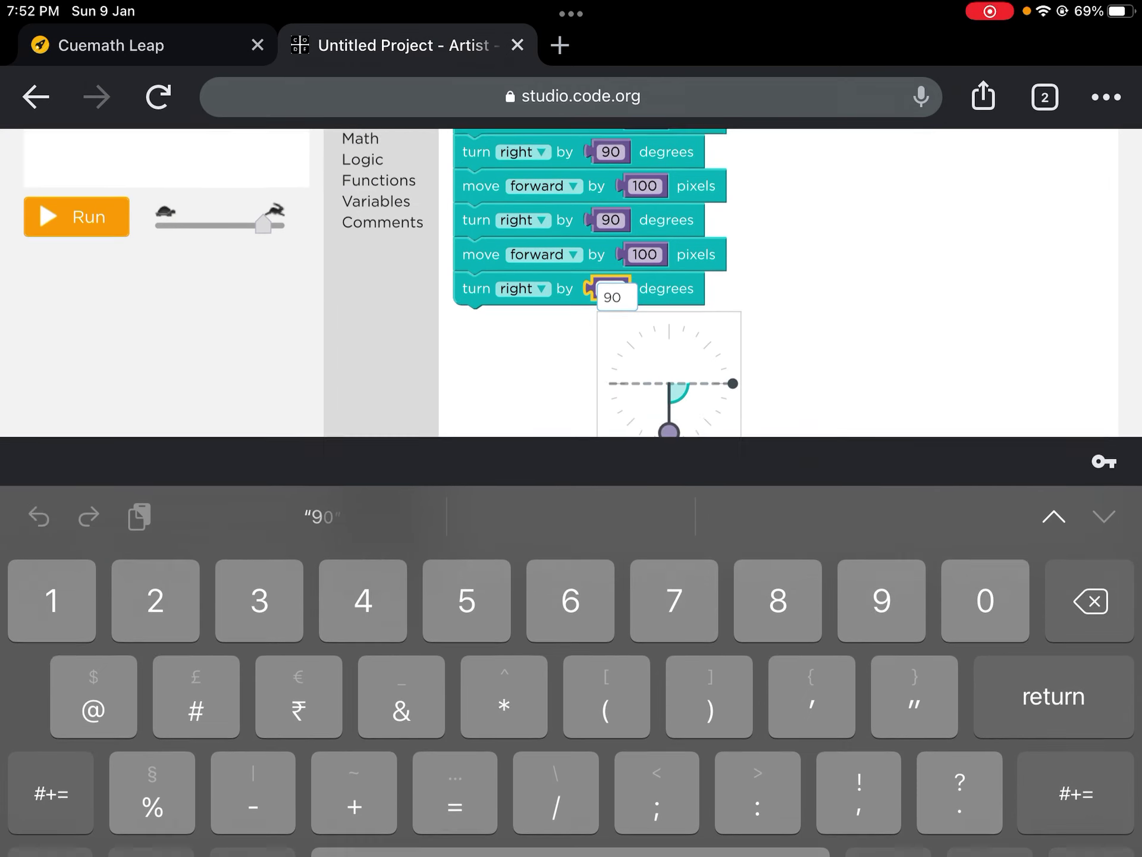
{"action": "key", "text": "Return"}
Finish the square with a final move forward 100 block
{"action": "left_click", "coordinate": [370, 358]}
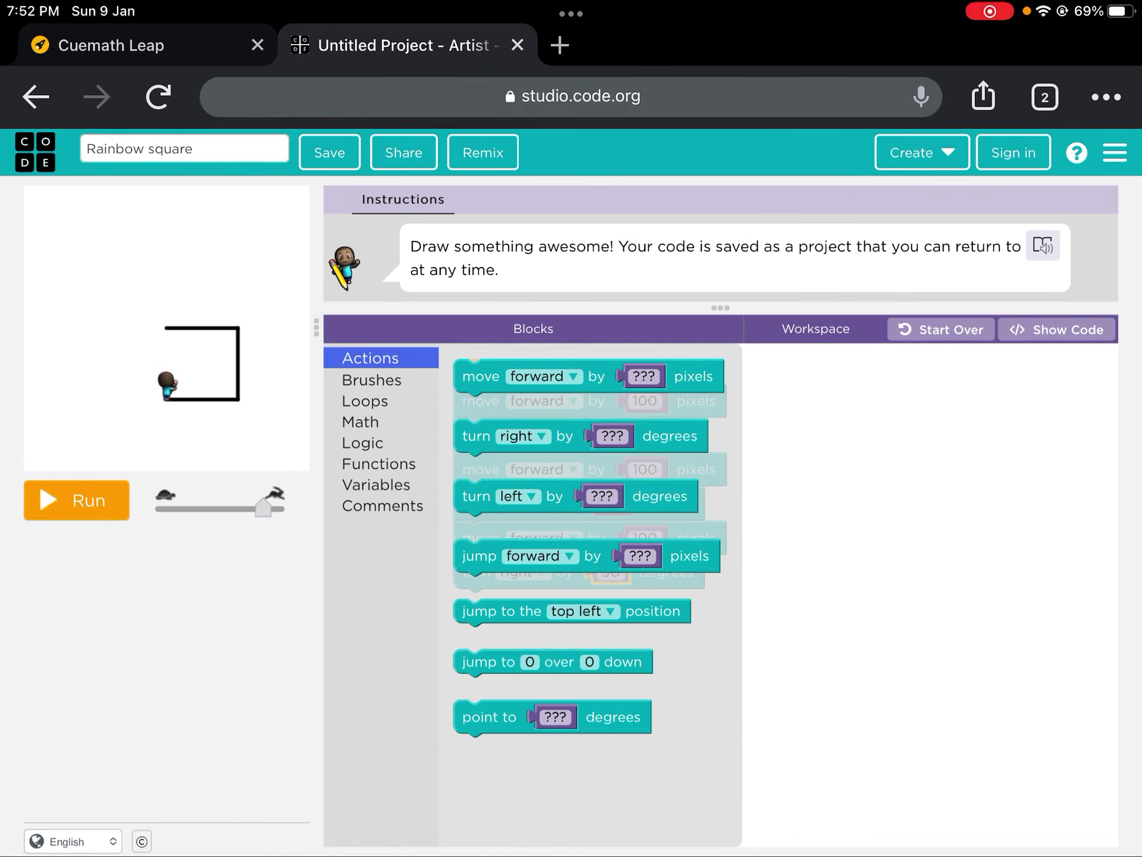
{"action": "left_click_drag", "start_coordinate": [482, 376], "coordinate": [482, 589]}
{"action": "left_click", "coordinate": [646, 604]}
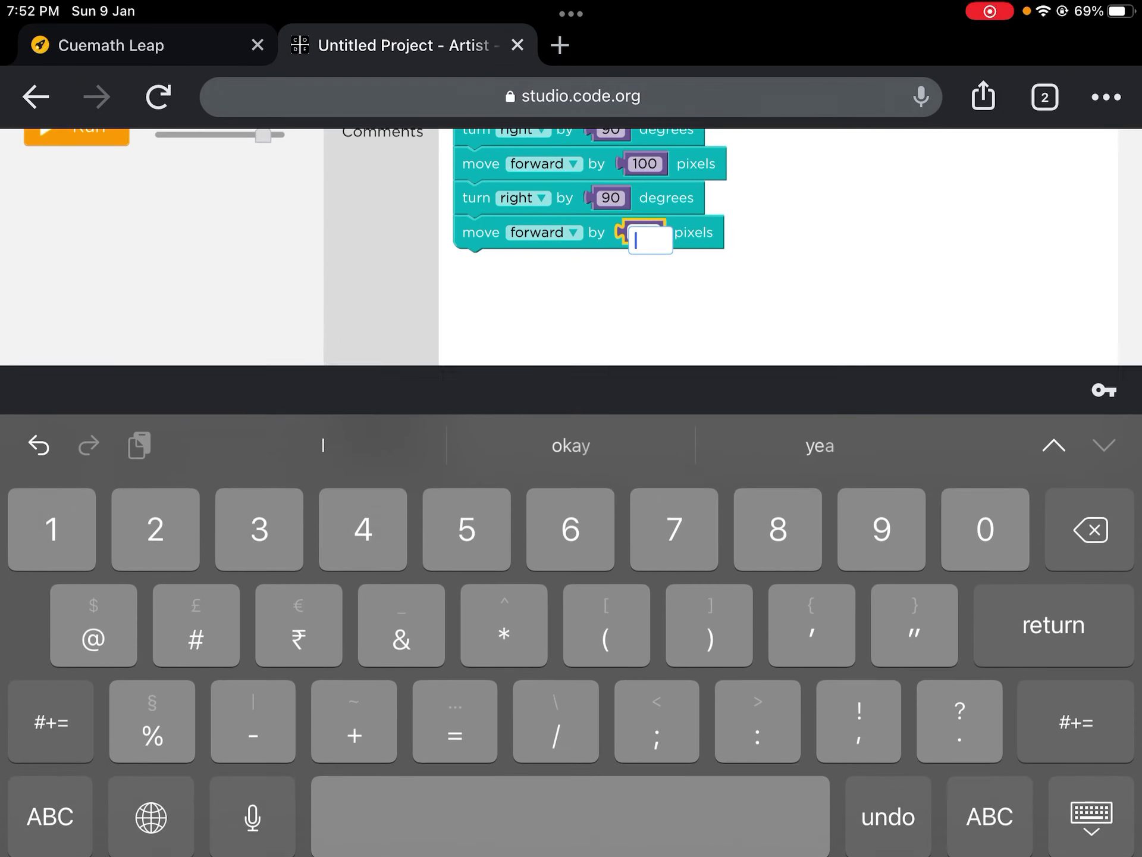
{"action": "type", "text": "100"}
{"action": "key", "text": "Return"}
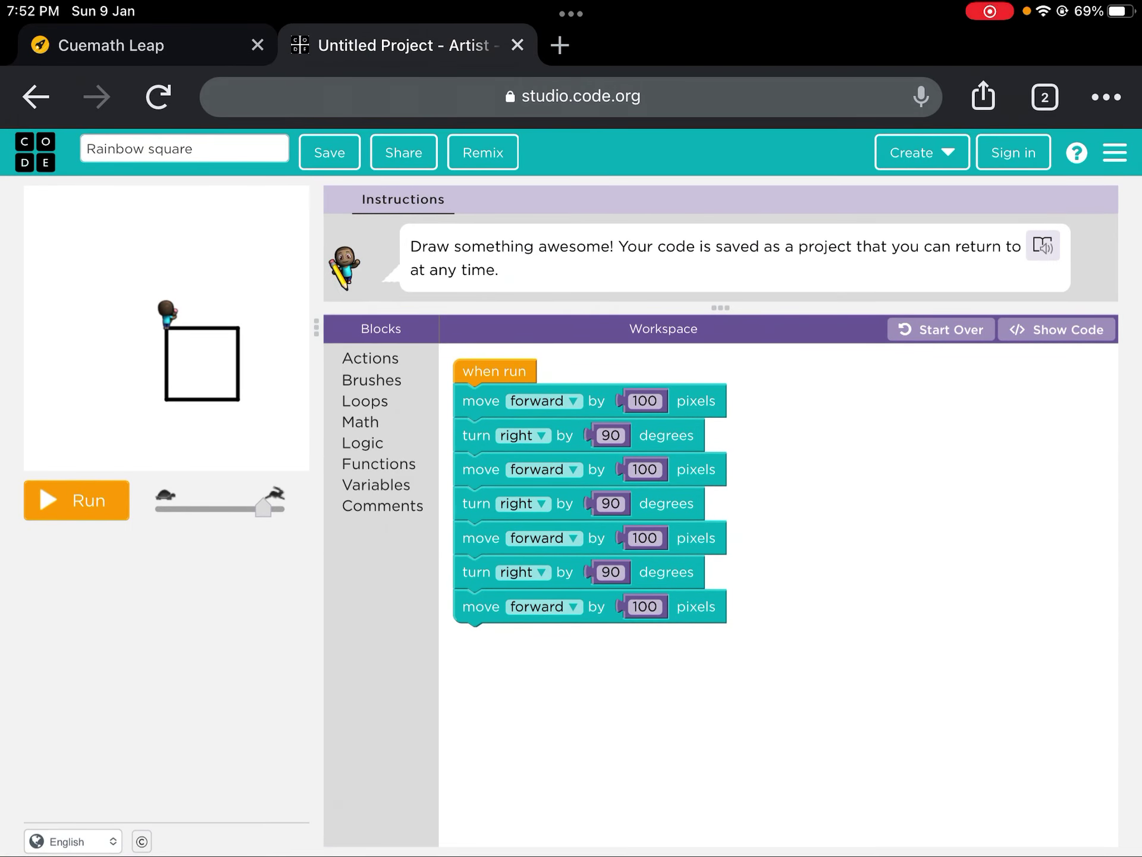
Run the square, append a set color to random colour block, and rerun it
{"action": "left_click", "coordinate": [76, 499]}
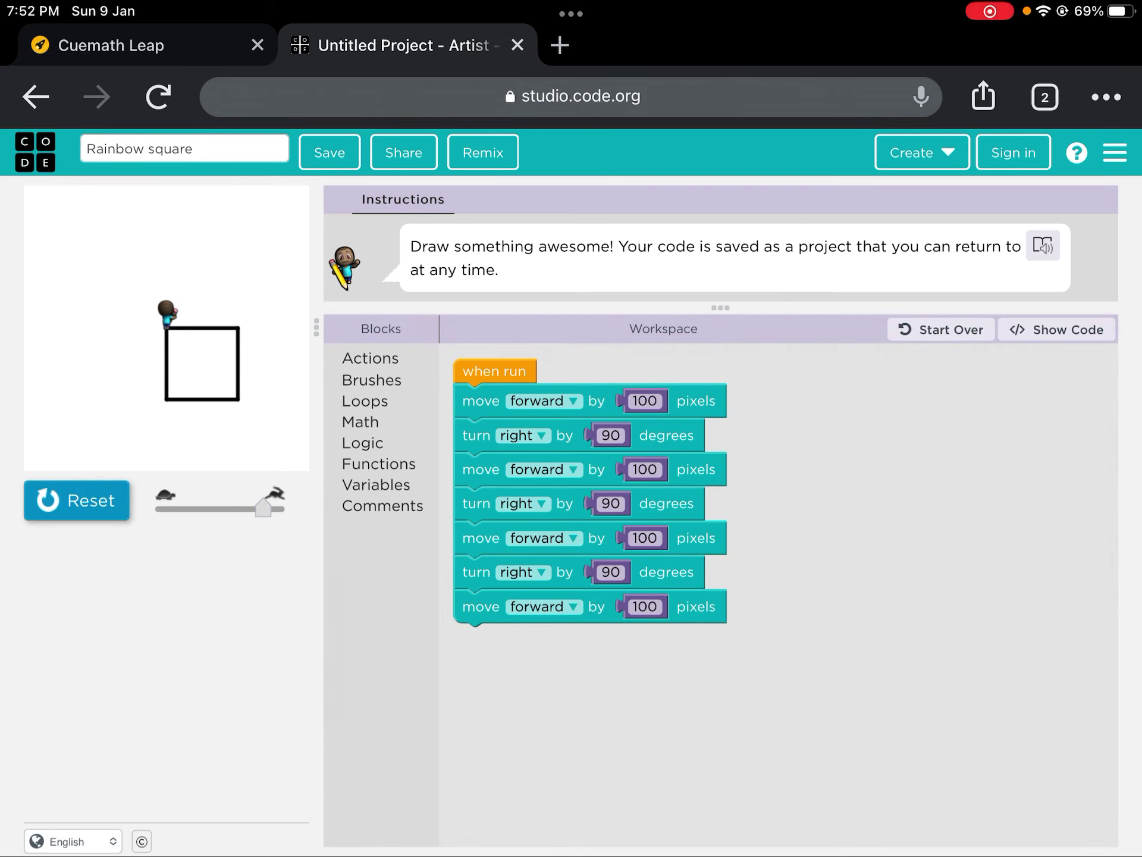
{"action": "left_click", "coordinate": [371, 379]}
{"action": "left_click_drag", "start_coordinate": [491, 422], "coordinate": [491, 635]}
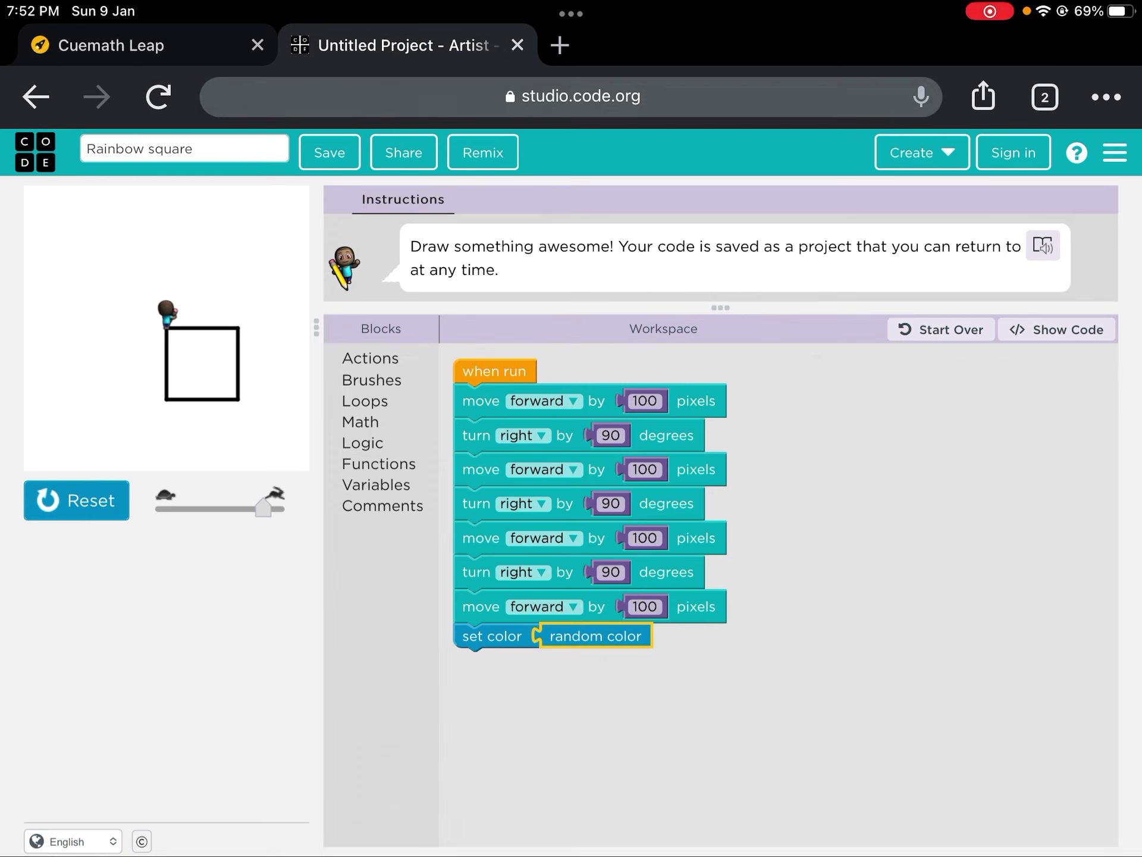
{"action": "left_click", "coordinate": [75, 500]}
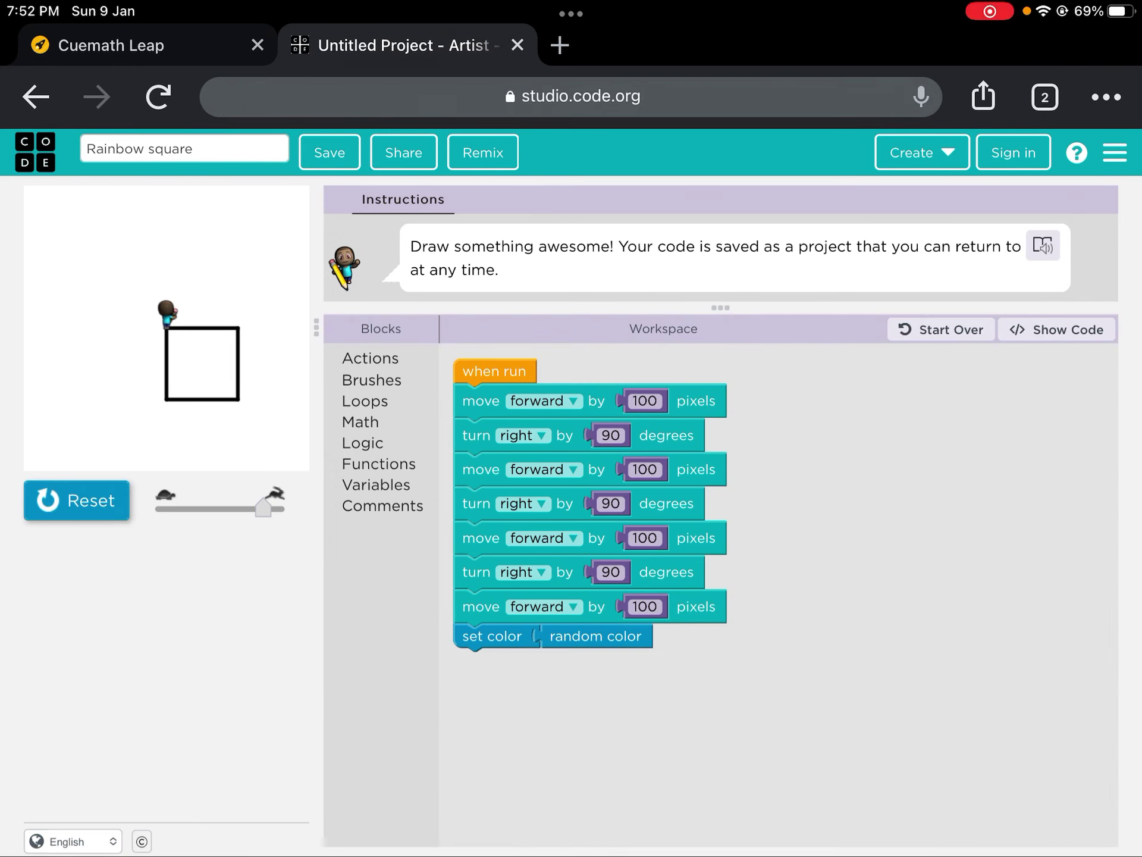
Wrap the square and colour blocks in a repeat loop set to 2, then run it
{"action": "left_click", "coordinate": [364, 401]}
{"action": "left_click_drag", "start_coordinate": [485, 470], "coordinate": [484, 400]}
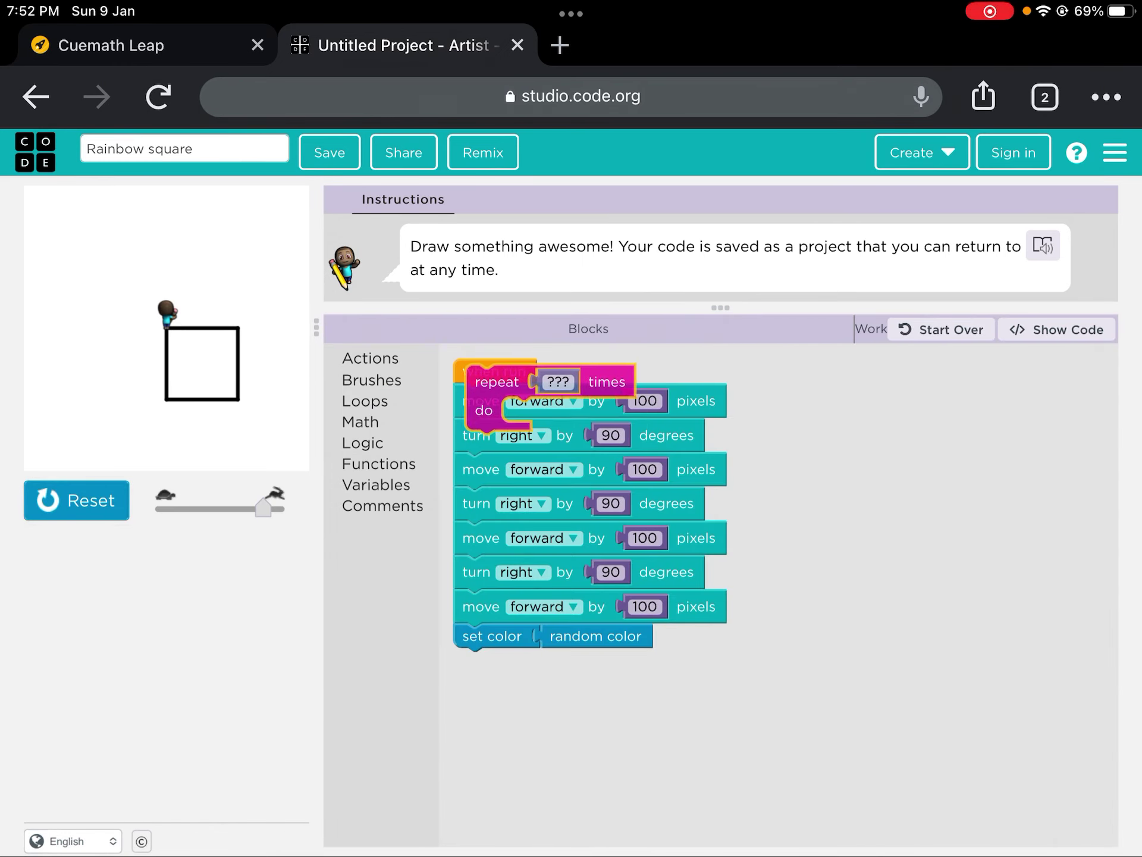
{"action": "left_click_drag", "start_coordinate": [481, 468], "coordinate": [519, 435]}
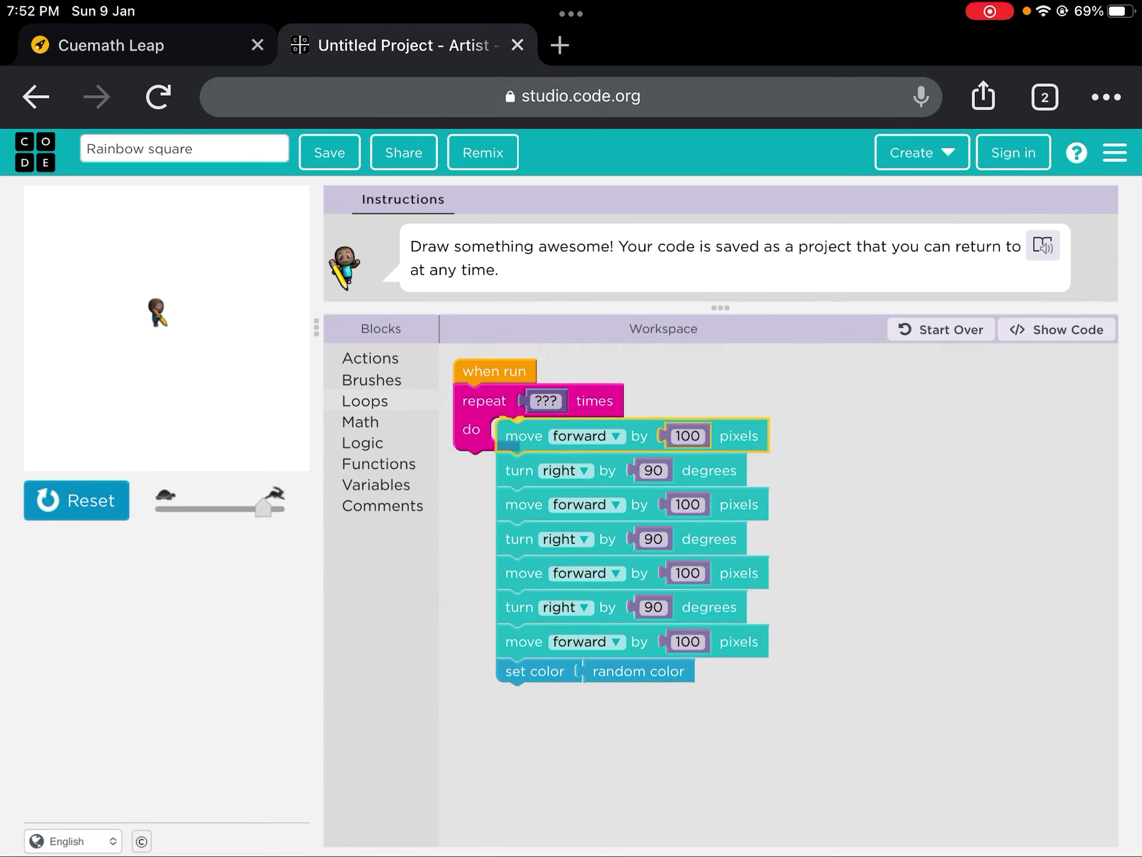
{"action": "left_click", "coordinate": [545, 401]}
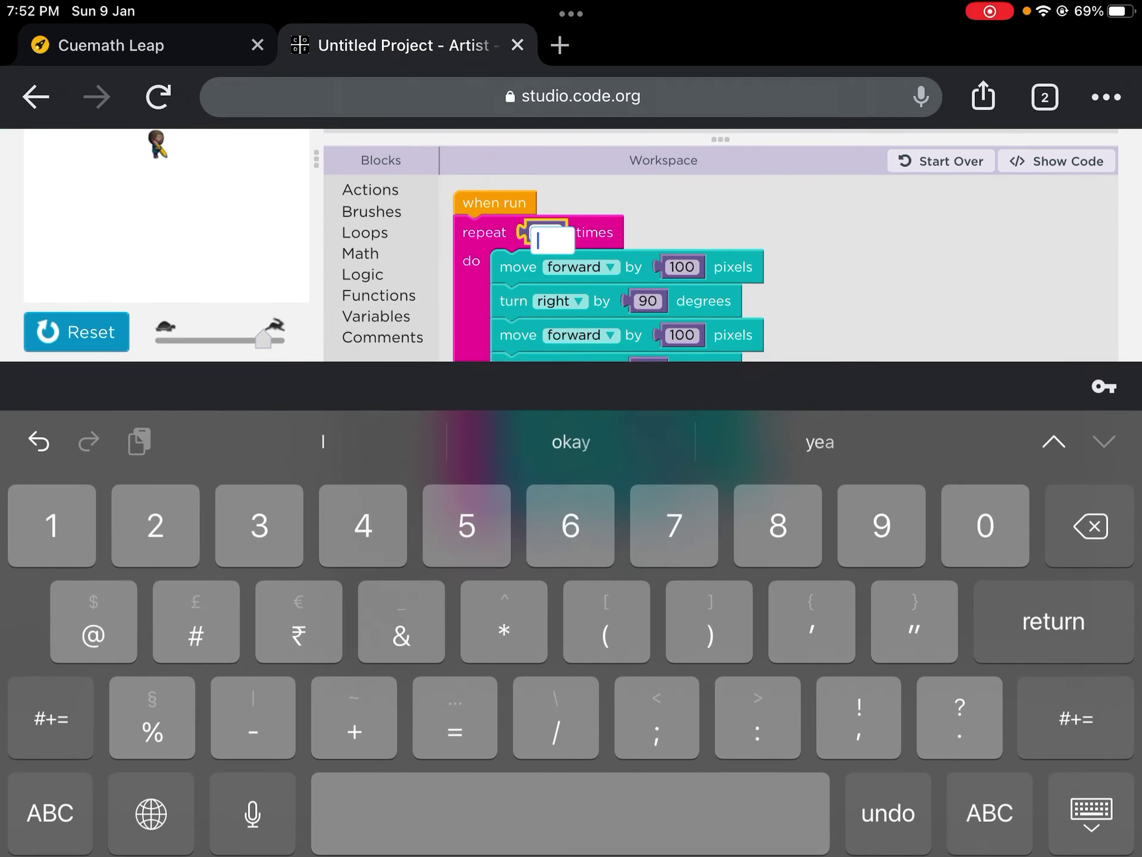
{"action": "type", "text": "2"}
{"action": "key", "text": "Return"}
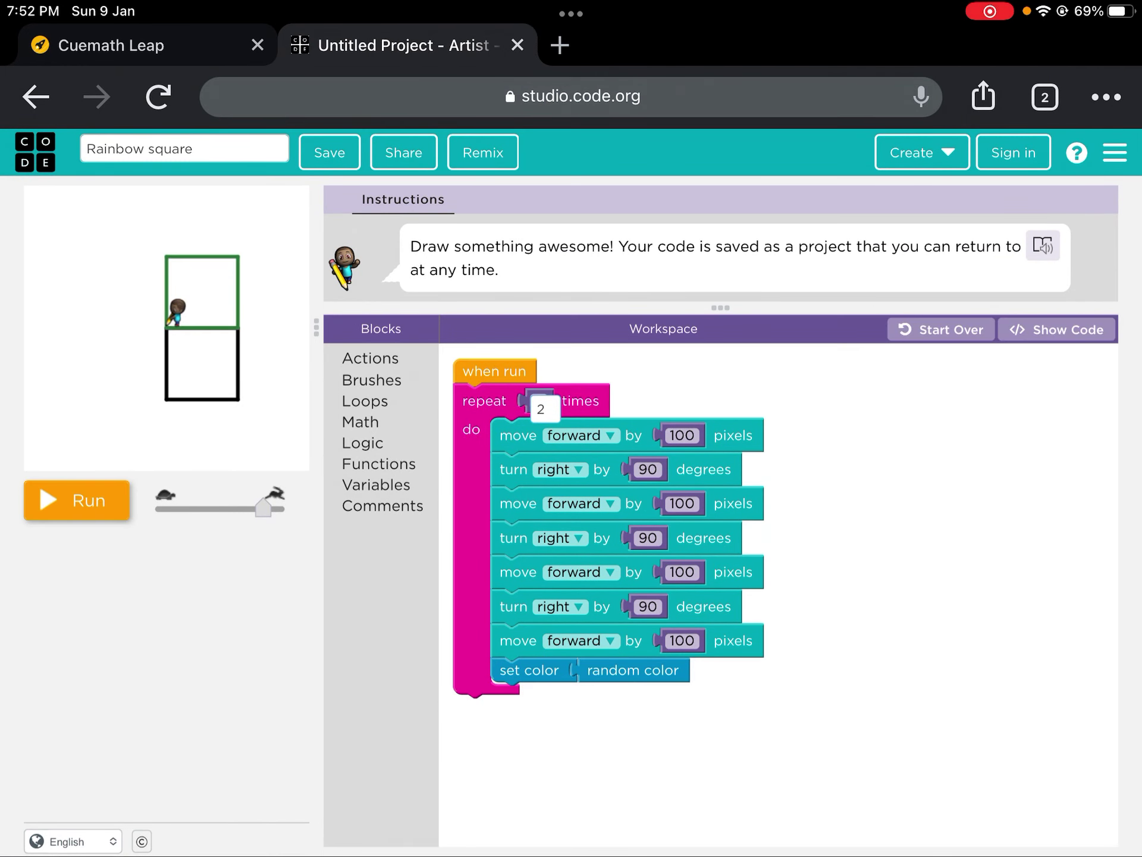
{"action": "left_click", "coordinate": [77, 500]}
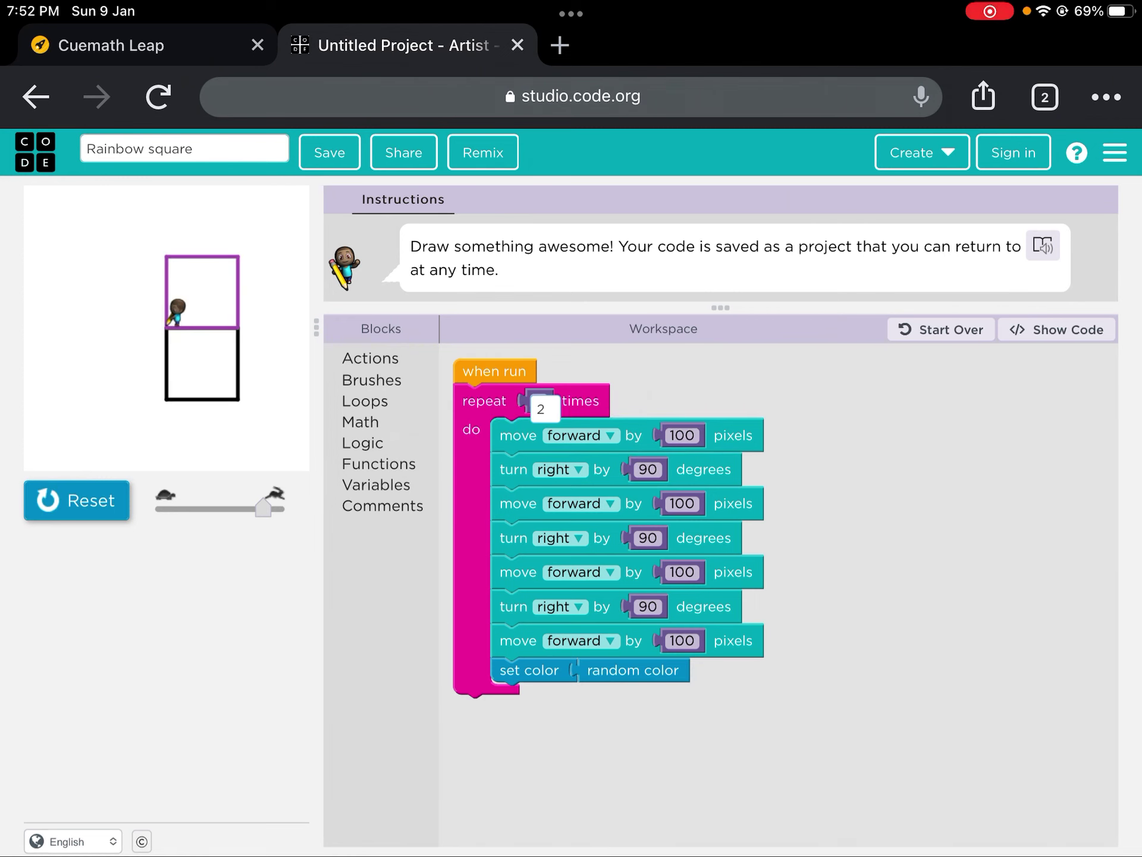
Change the repeat count from 2 to 500 and run the program to draw the grid
{"action": "key", "text": "BackSpace"}
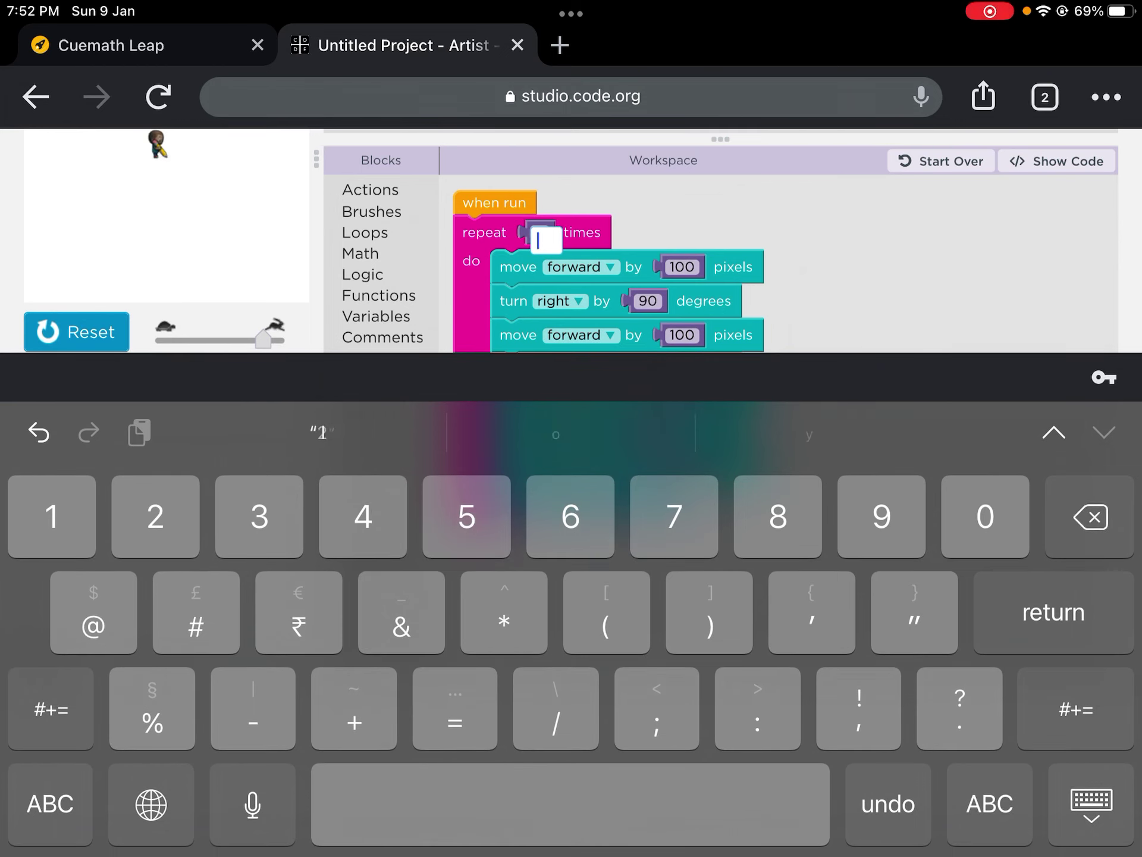
{"action": "type", "text": "5"}
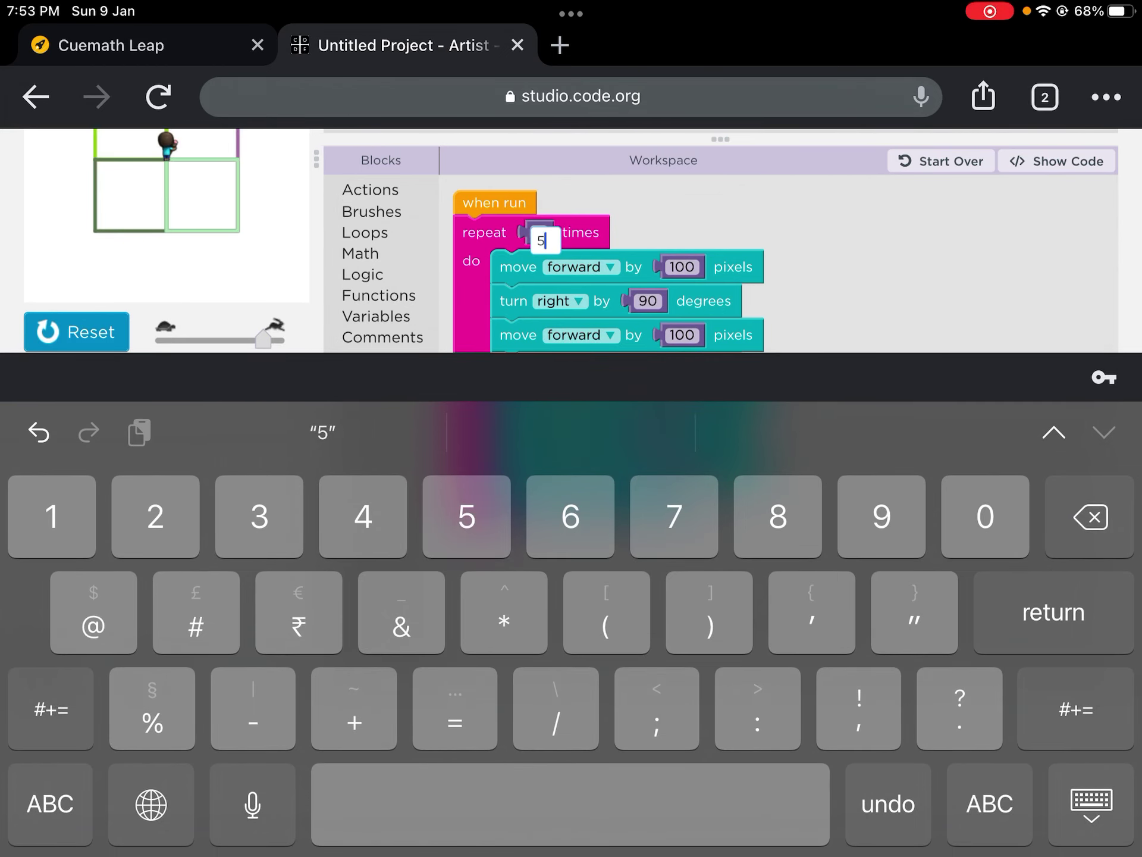
{"action": "type", "text": "0"}
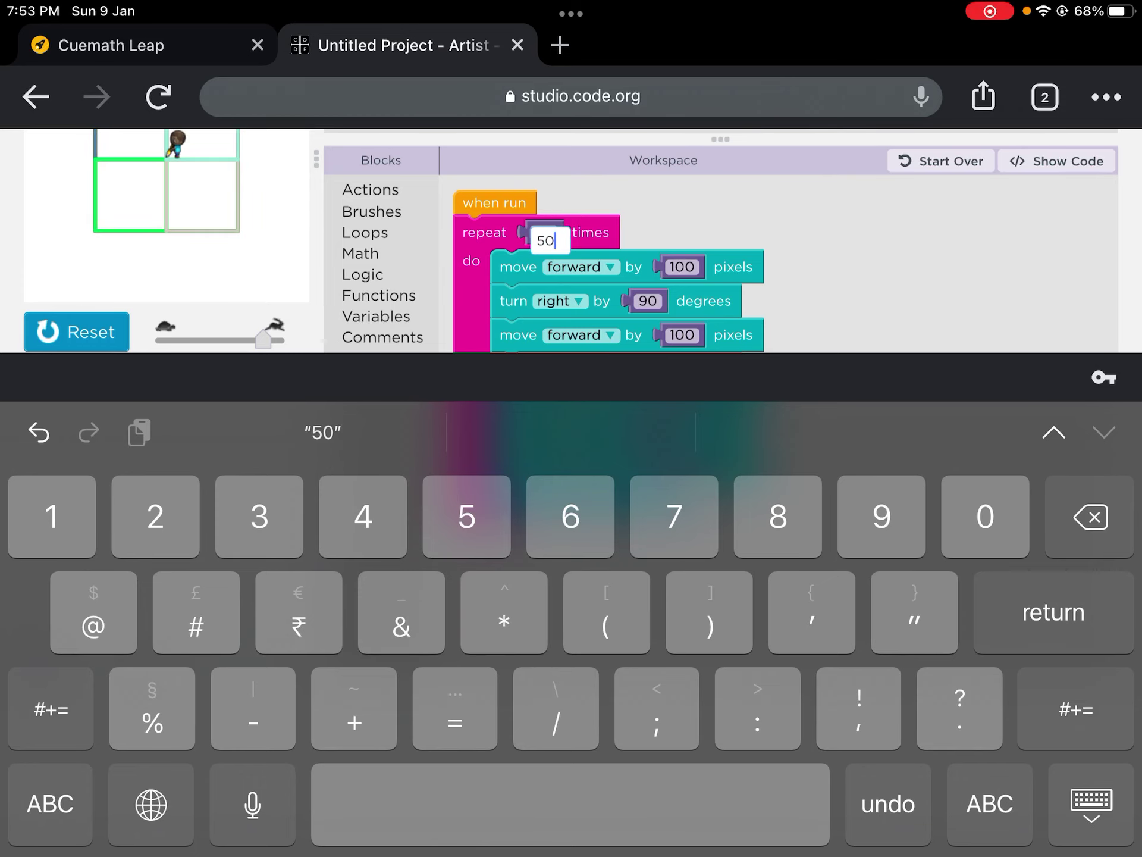
{"action": "type", "text": "0"}
{"action": "key", "text": "Return"}
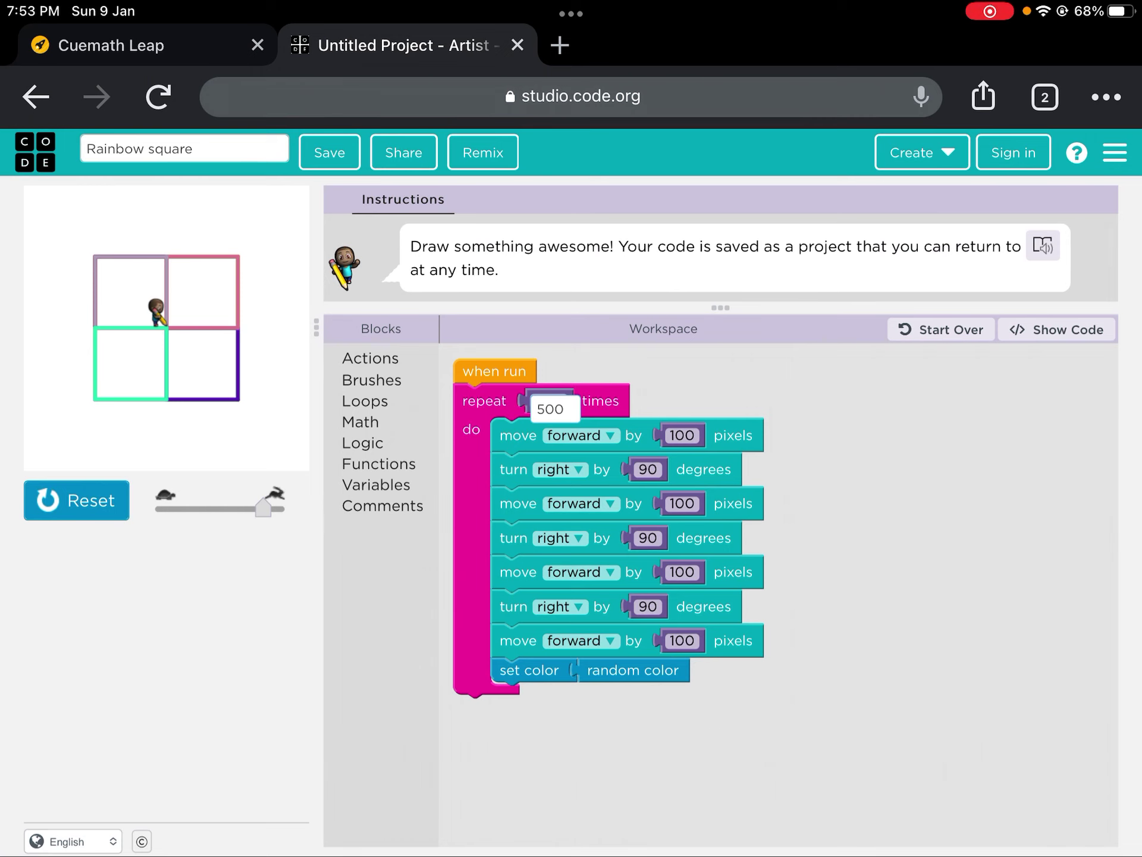
{"action": "left_click", "coordinate": [75, 500]}
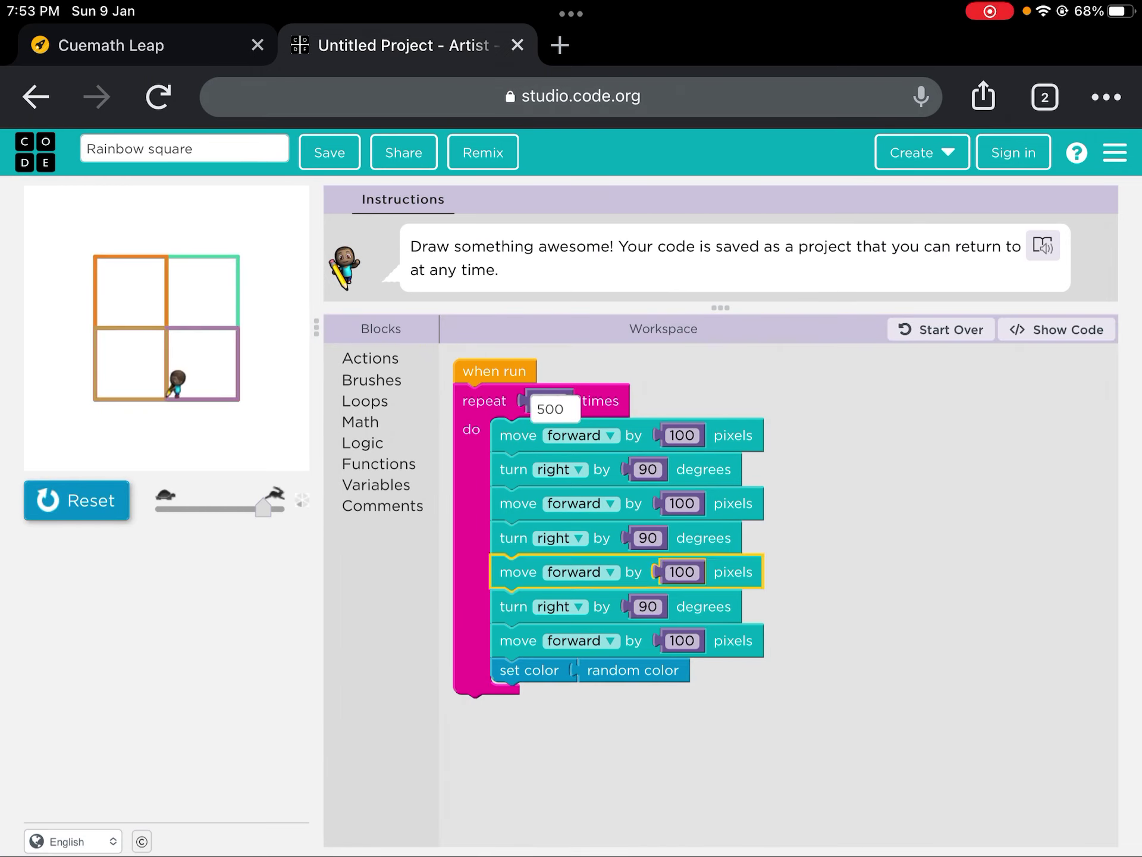